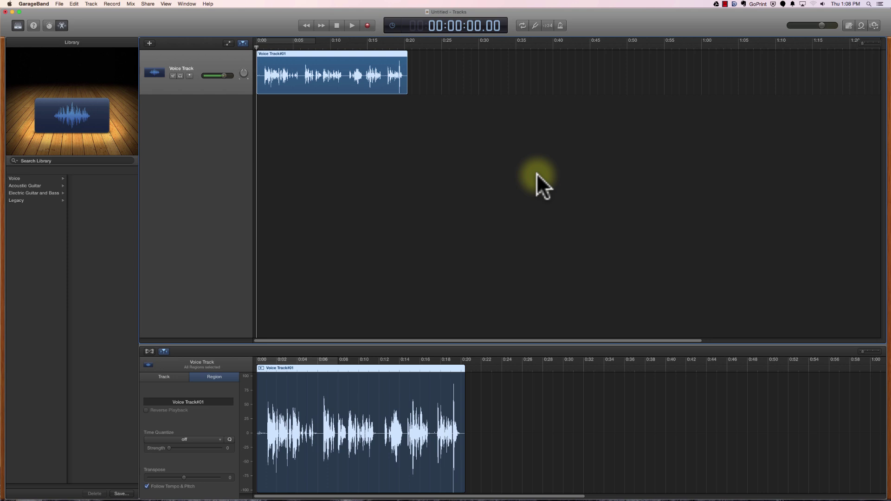
Play the voice take for about four seconds, then stop it.
{"action": "left_click", "coordinate": [351, 25]}
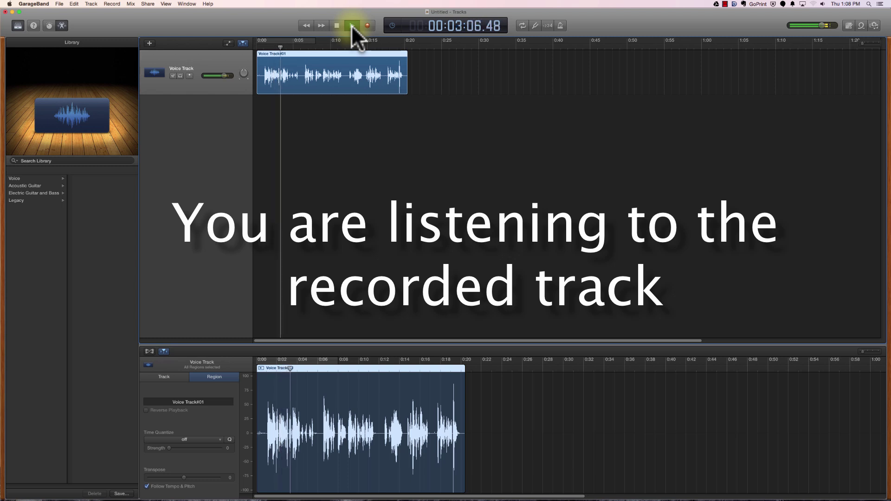
{"action": "left_click", "coordinate": [351, 25]}
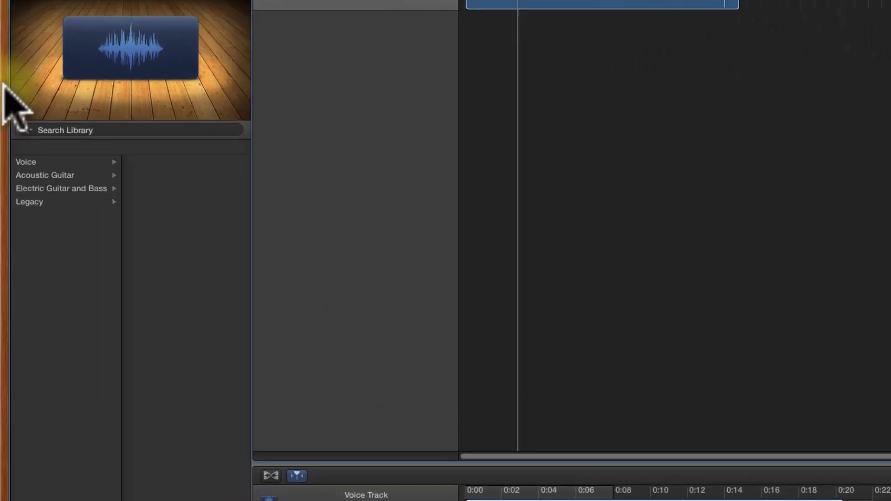
Browse the library presets and apply Voice > Telephone Vocal to the Voice Track, previewing it.
{"action": "left_click", "coordinate": [30, 179]}
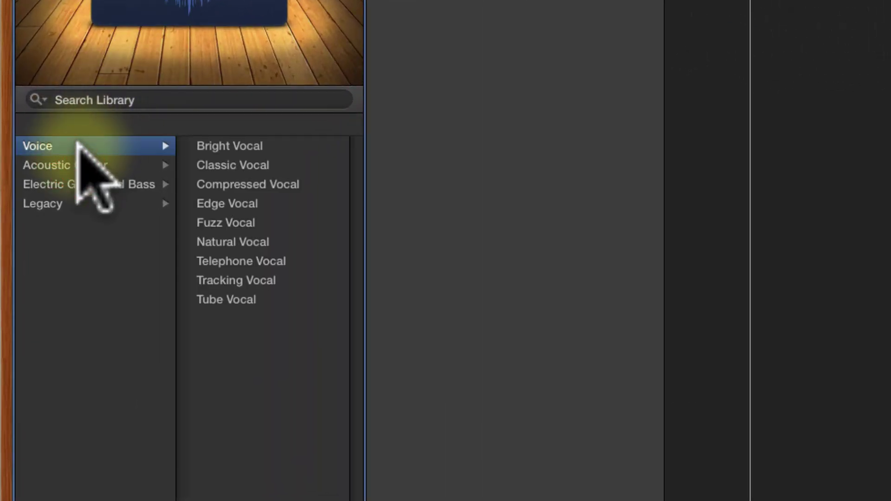
{"action": "left_click", "coordinate": [98, 169]}
{"action": "left_click", "coordinate": [95, 184]}
{"action": "left_click", "coordinate": [85, 147]}
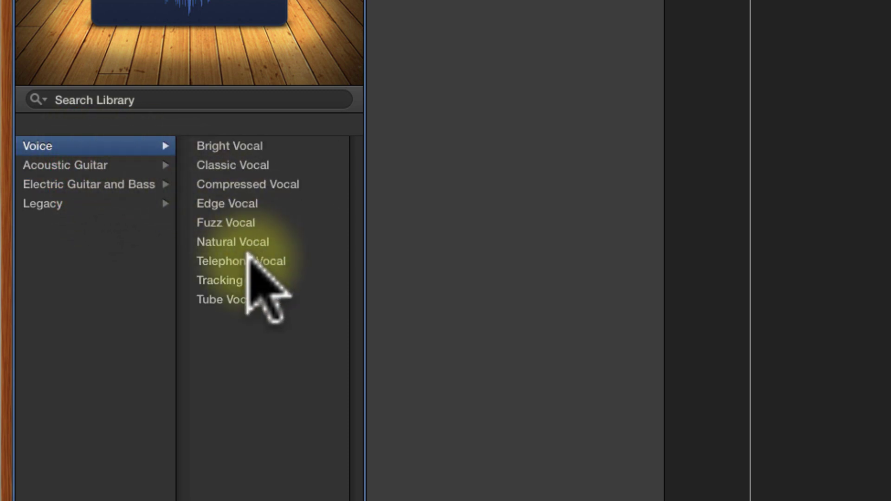
{"action": "left_click", "coordinate": [246, 258]}
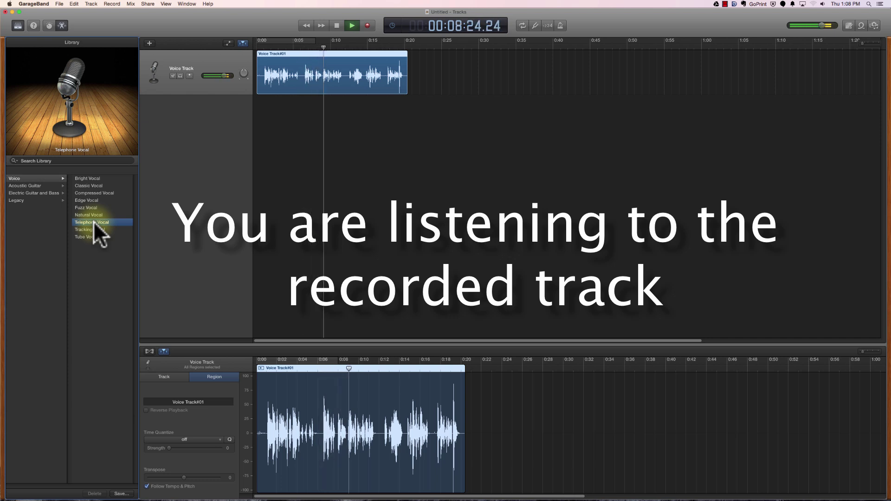
{"action": "key", "text": "space"}
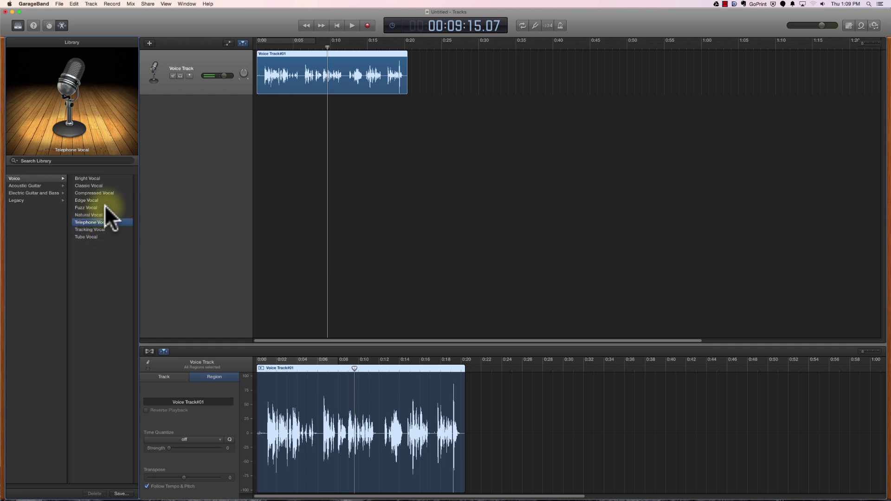
Replay the telephone-styled take from 0:00, then park the playhead at about 0:06.
{"action": "left_click_drag", "start_coordinate": [327, 48], "coordinate": [254, 48]}
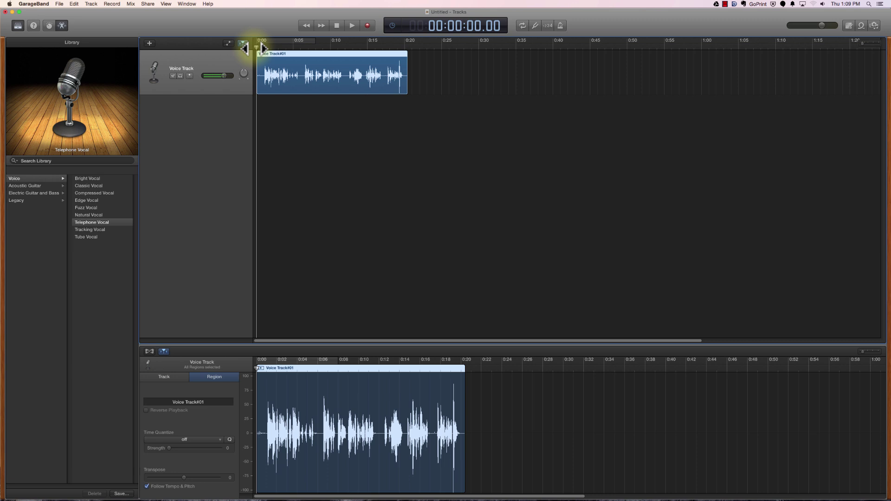
{"action": "key", "text": "space"}
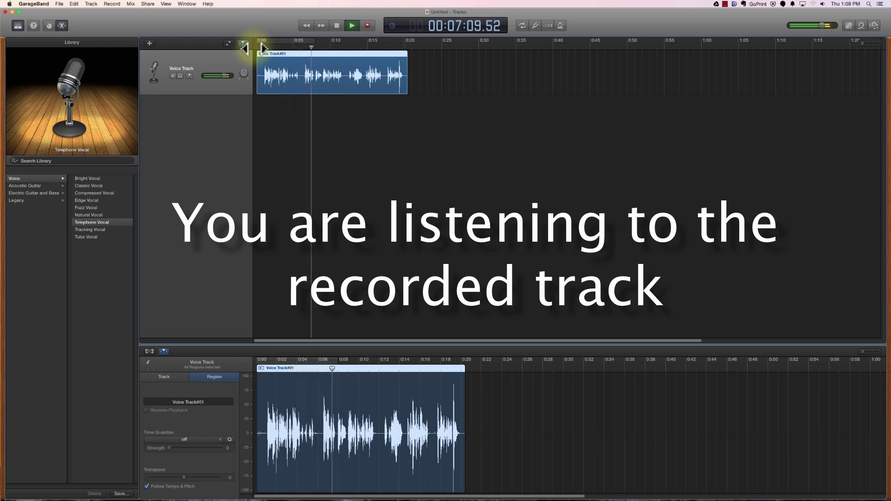
{"action": "key", "text": "space"}
{"action": "left_click", "coordinate": [312, 47]}
{"action": "left_click_drag", "start_coordinate": [311, 47], "coordinate": [304, 48]}
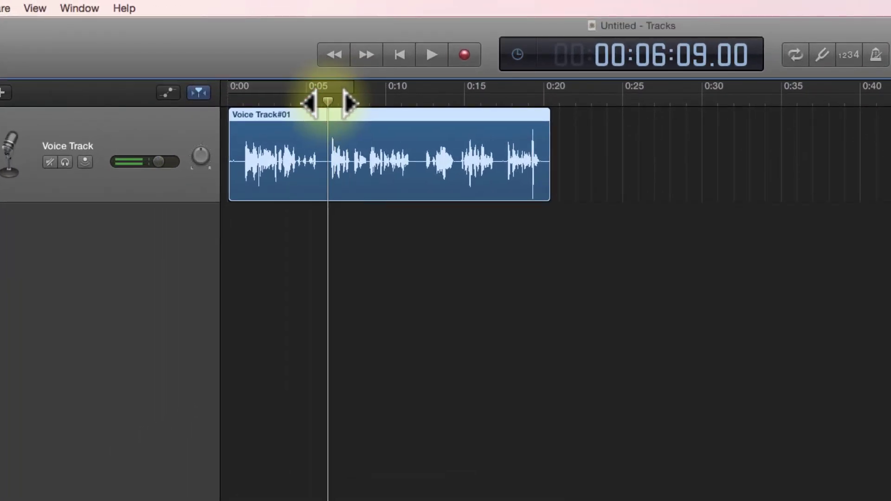
Select the Voice Track#01 region in the track area.
{"action": "left_click", "coordinate": [320, 115]}
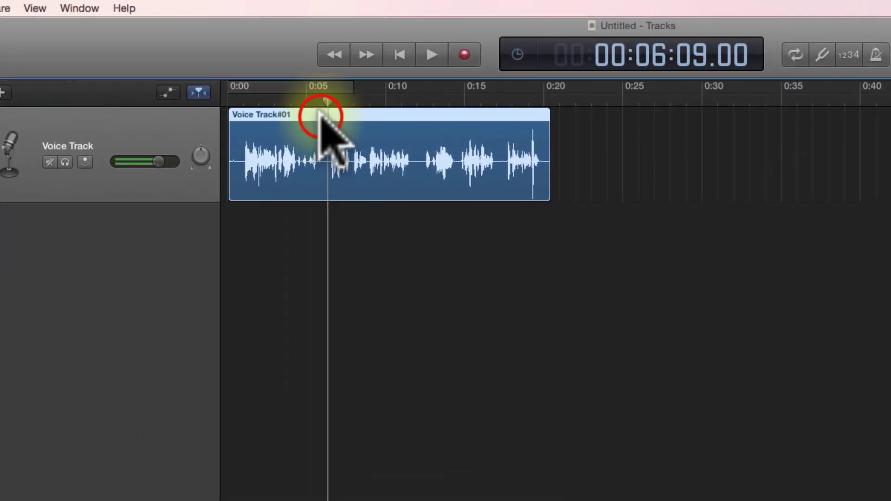
{"action": "left_click_drag", "start_coordinate": [319, 114], "coordinate": [316, 110]}
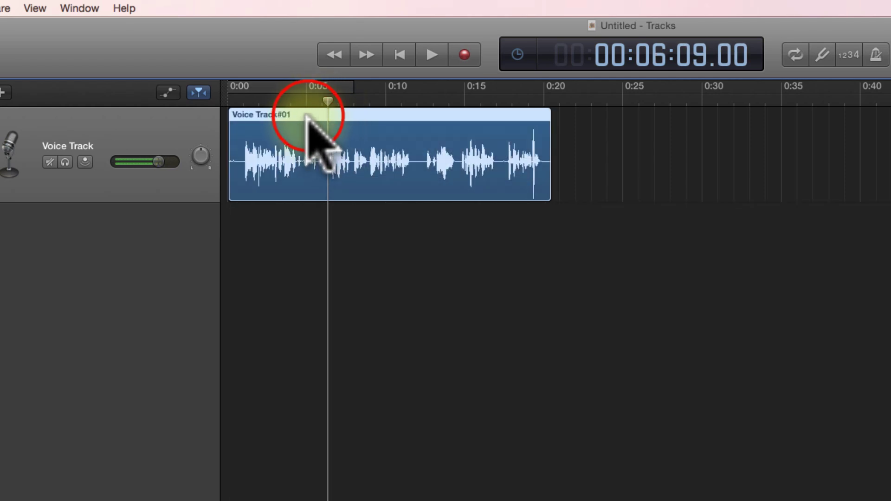
{"action": "left_click", "coordinate": [307, 115]}
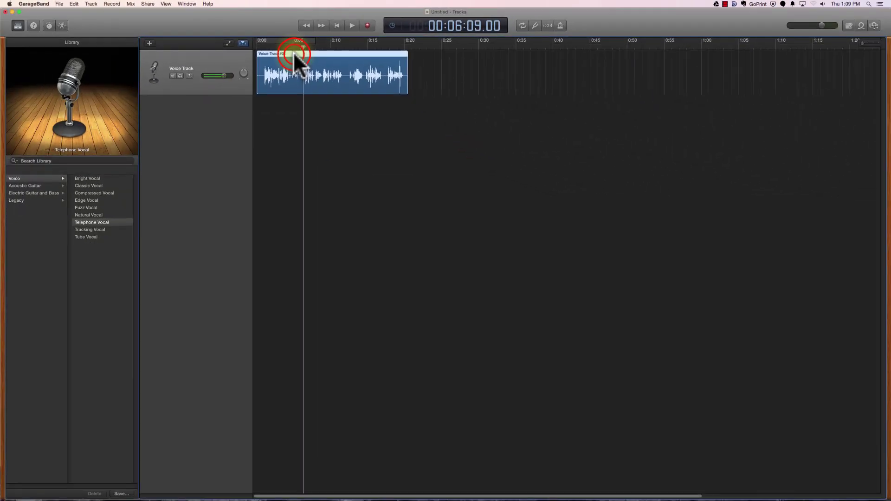
Open Voice Track#01 in the audio editor, zoom its waveform wider, and scroll back to 0:00.
{"action": "double_click", "coordinate": [293, 54]}
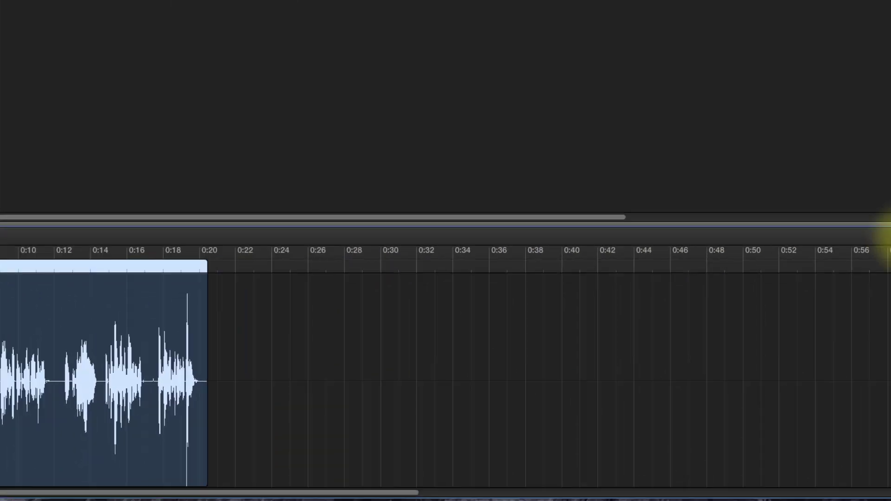
{"action": "left_click", "coordinate": [890, 237]}
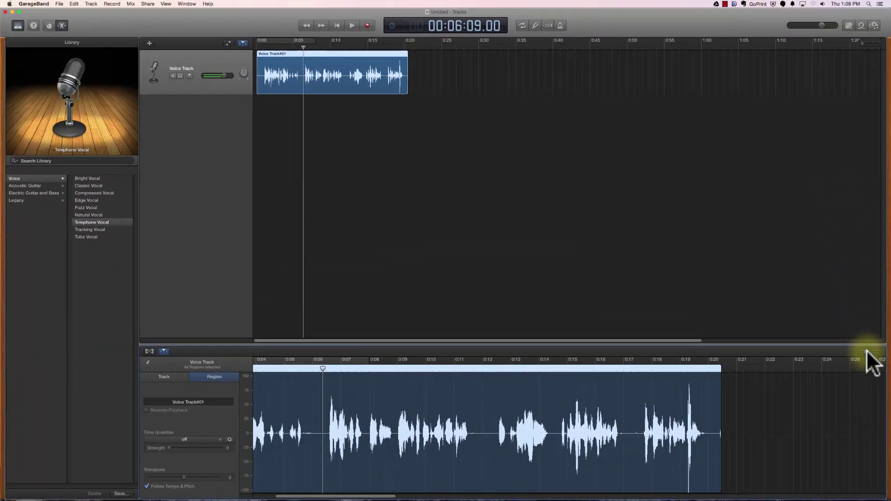
{"action": "left_click", "coordinate": [836, 207]}
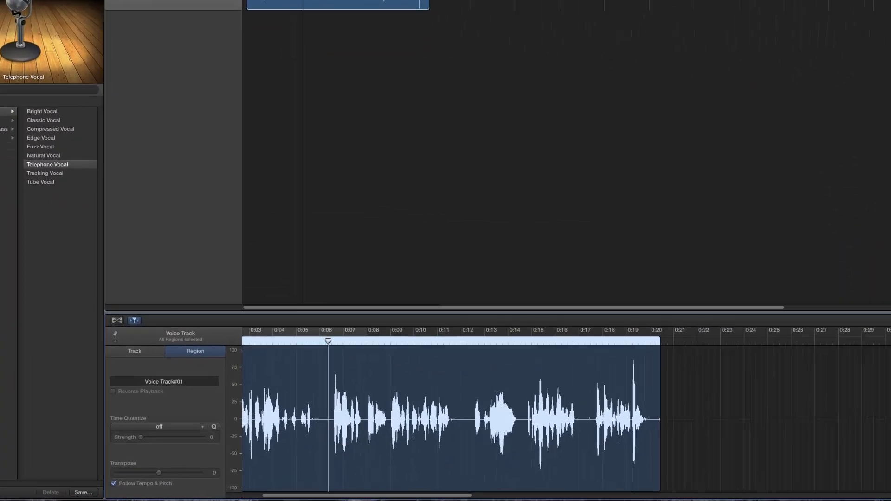
{"action": "left_click", "coordinate": [398, 495]}
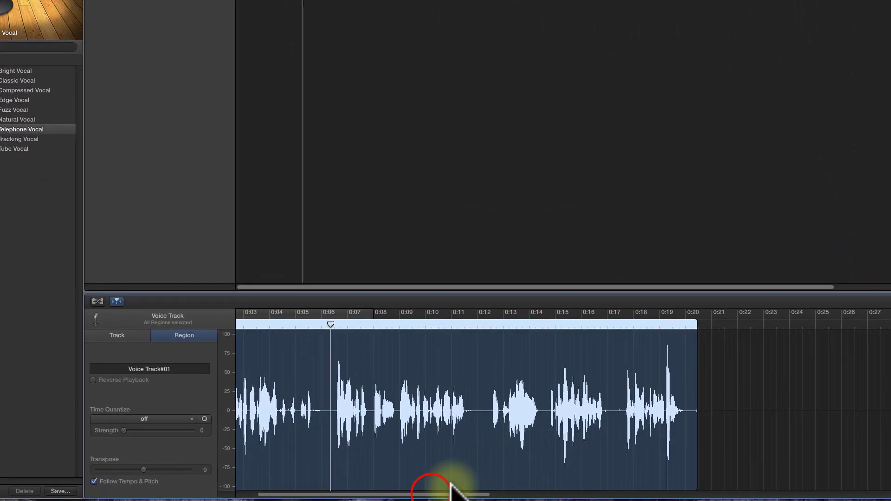
{"action": "left_click_drag", "start_coordinate": [450, 485], "coordinate": [403, 495]}
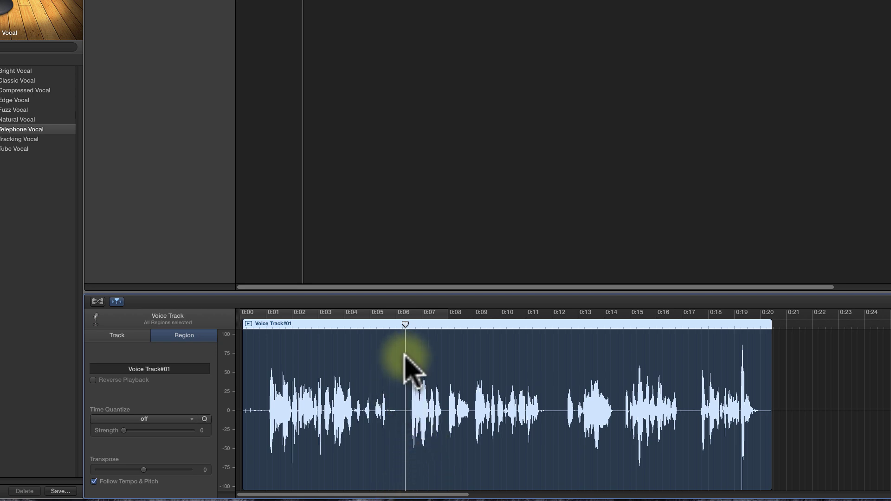
Hide the editor inspector and switch on Flex editing for Voice Track#01.
{"action": "left_click", "coordinate": [116, 302]}
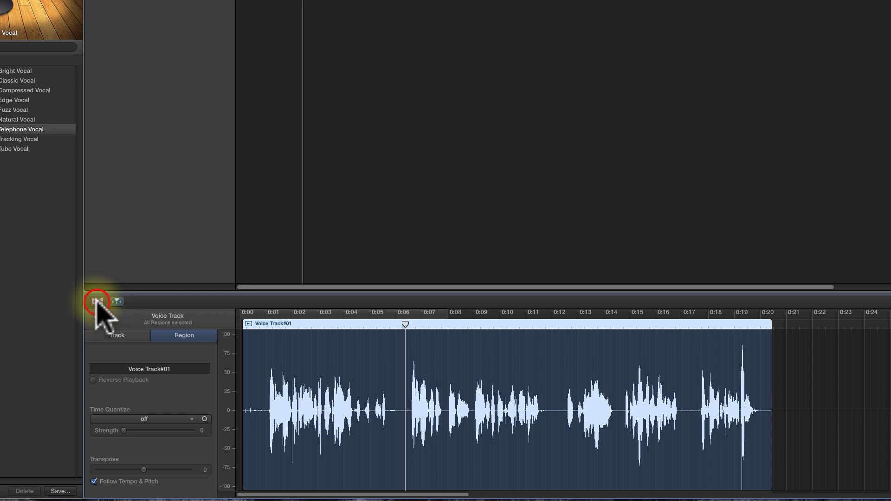
{"action": "left_click", "coordinate": [97, 302]}
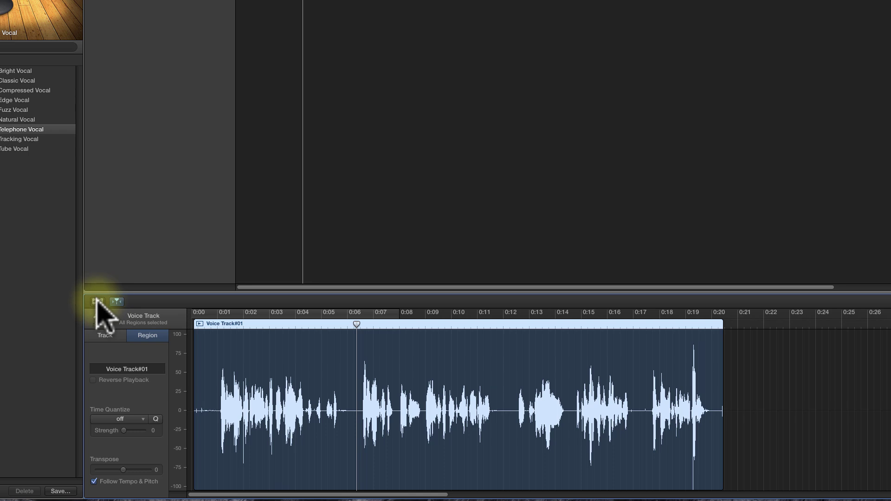
{"action": "left_click", "coordinate": [97, 301]}
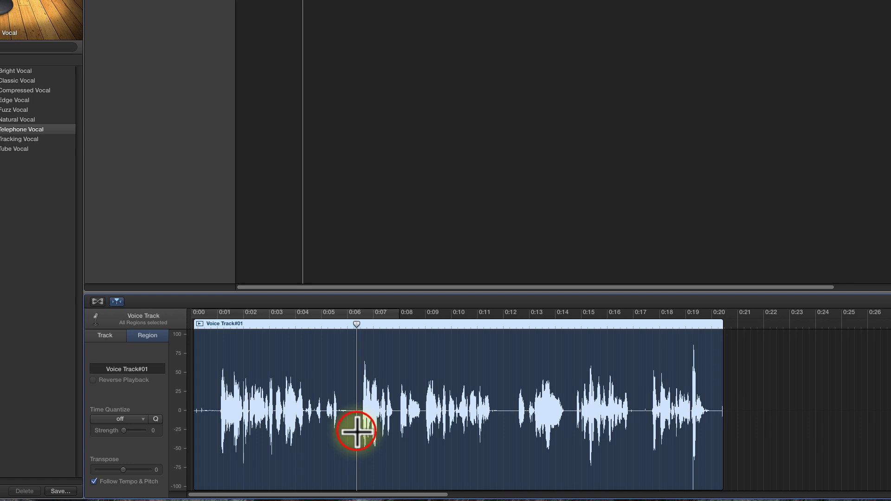
Delete the 0:00–0:06 stretch of audio and select the remaining voice region.
{"action": "left_click", "coordinate": [356, 432]}
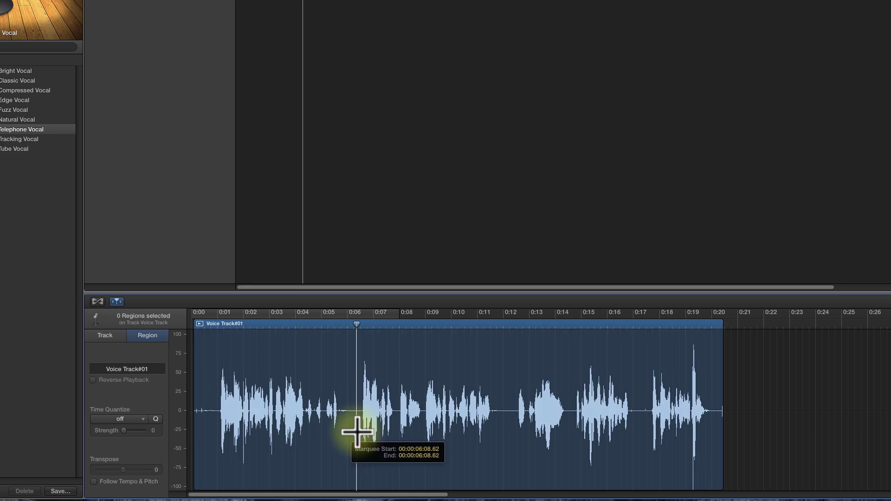
{"action": "left_click_drag", "start_coordinate": [356, 432], "coordinate": [195, 427]}
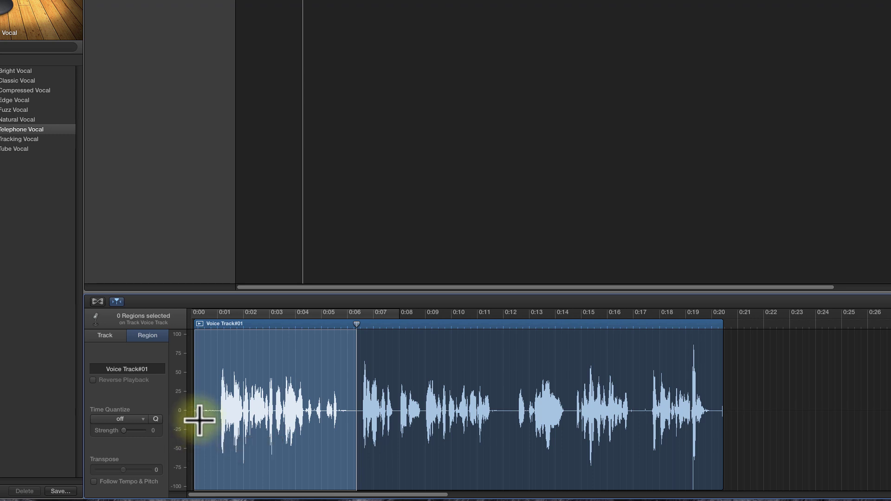
{"action": "key", "text": "Delete"}
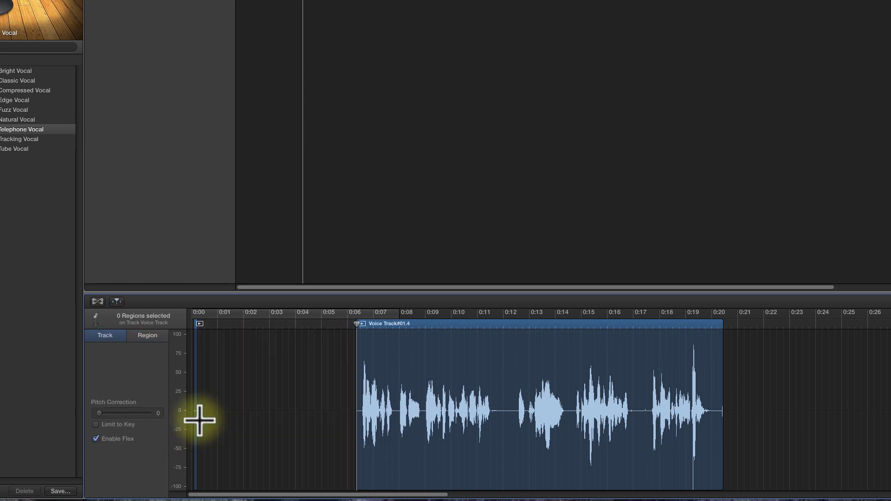
{"action": "left_click", "coordinate": [194, 369]}
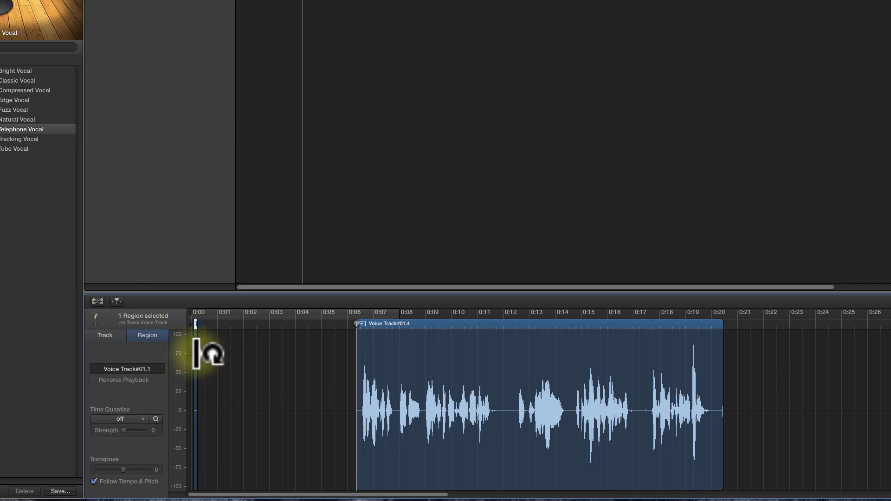
{"action": "left_click", "coordinate": [385, 325]}
{"action": "left_click", "coordinate": [333, 49]}
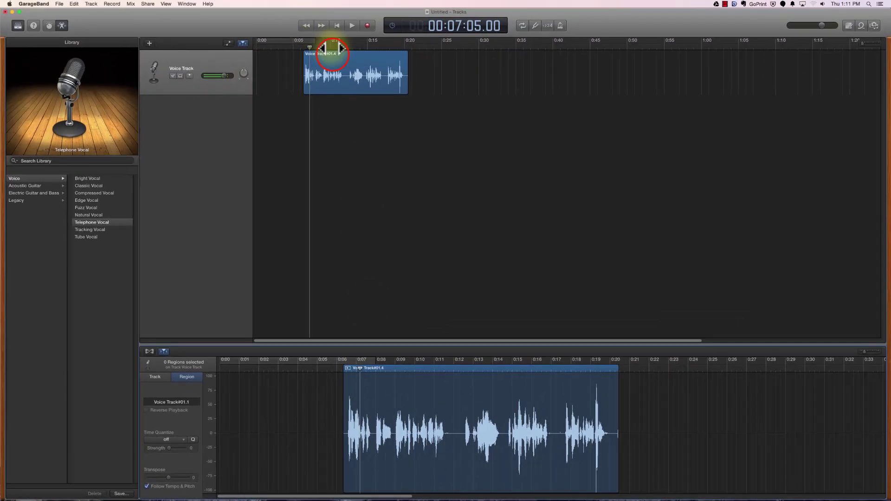
{"action": "left_click_drag", "start_coordinate": [333, 54], "coordinate": [246, 43]}
{"action": "key", "text": "space"}
{"action": "key", "text": "space"}
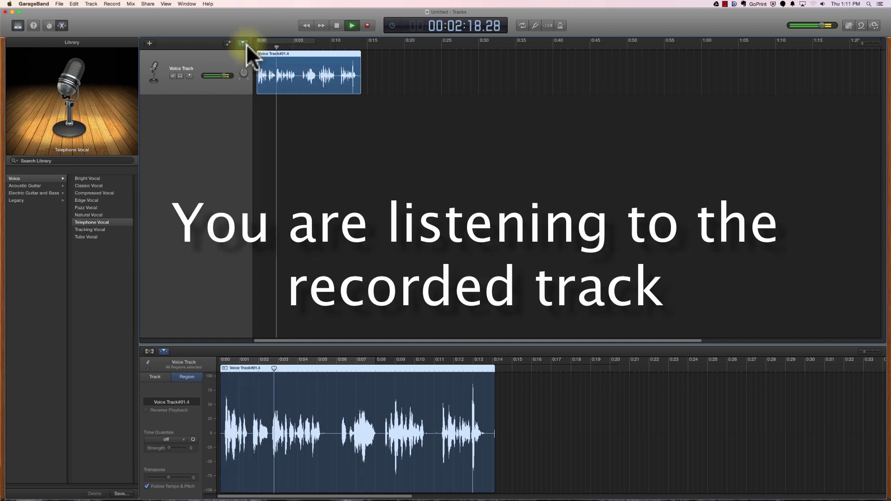
{"action": "key", "text": "space"}
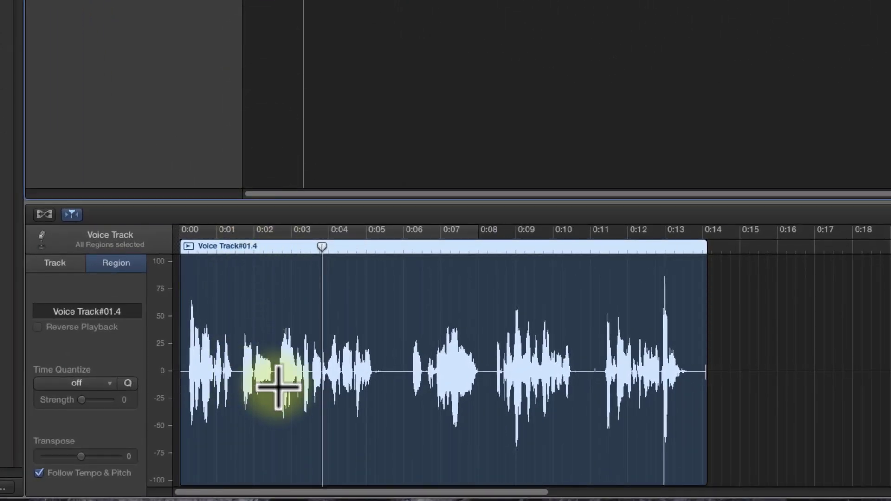
Delete the pause around 0:01–0:02 and slide the later clip left to close the gap.
{"action": "left_click", "coordinate": [277, 386]}
{"action": "left_click_drag", "start_coordinate": [277, 386], "coordinate": [235, 394]}
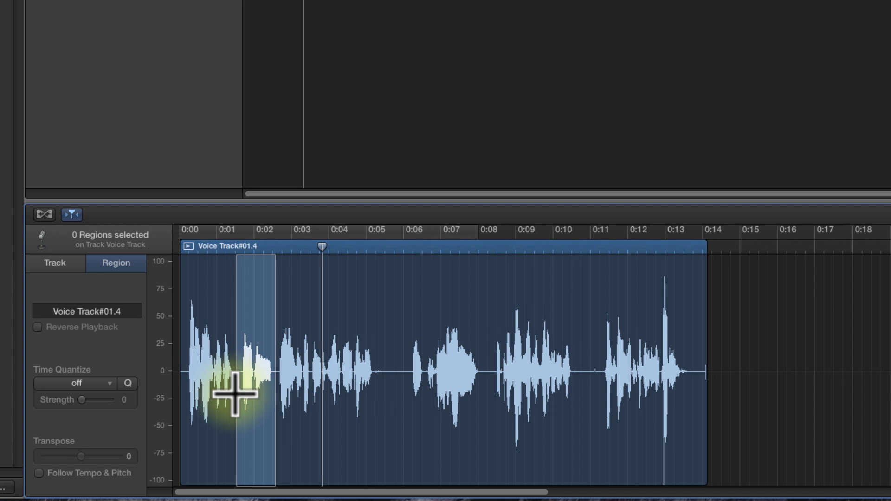
{"action": "key", "text": "Delete"}
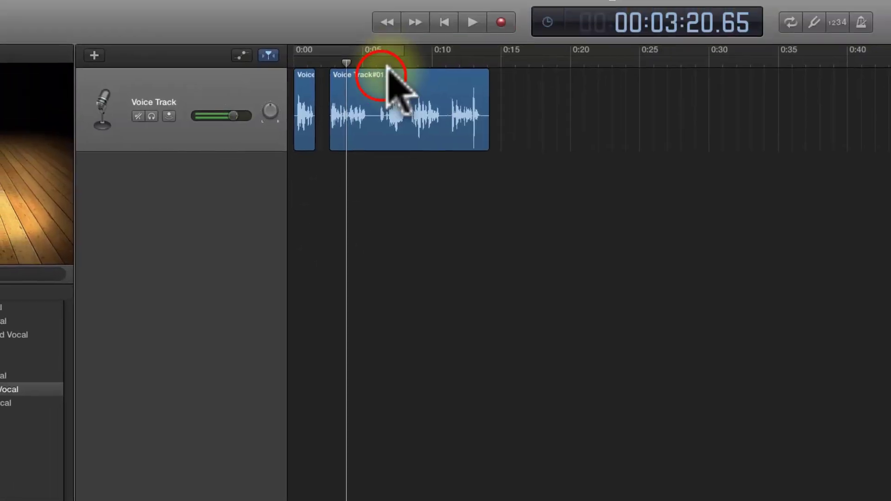
{"action": "left_click", "coordinate": [383, 100]}
{"action": "left_click_drag", "start_coordinate": [384, 100], "coordinate": [370, 98]}
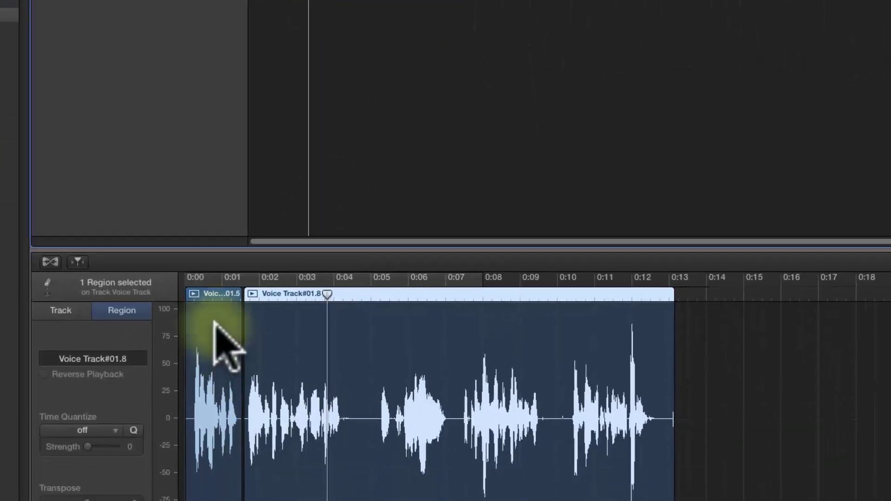
{"action": "left_click", "coordinate": [326, 293]}
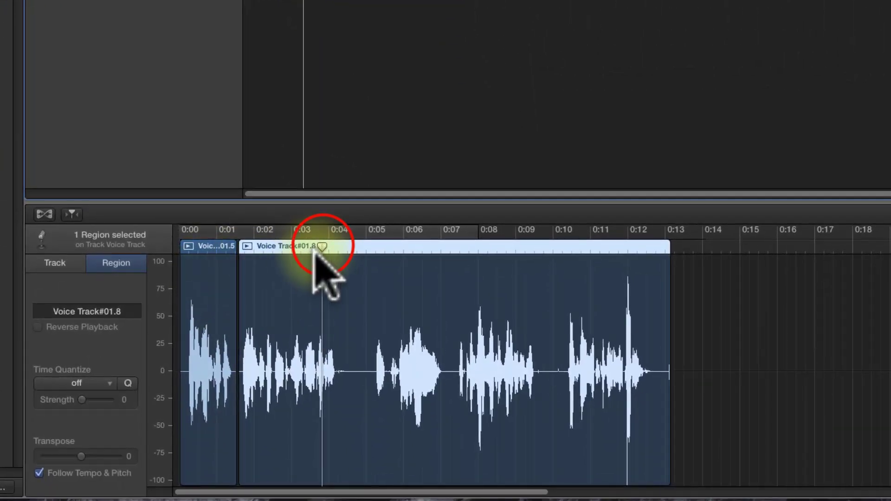
{"action": "left_click_drag", "start_coordinate": [322, 253], "coordinate": [208, 248]}
{"action": "key", "text": "space"}
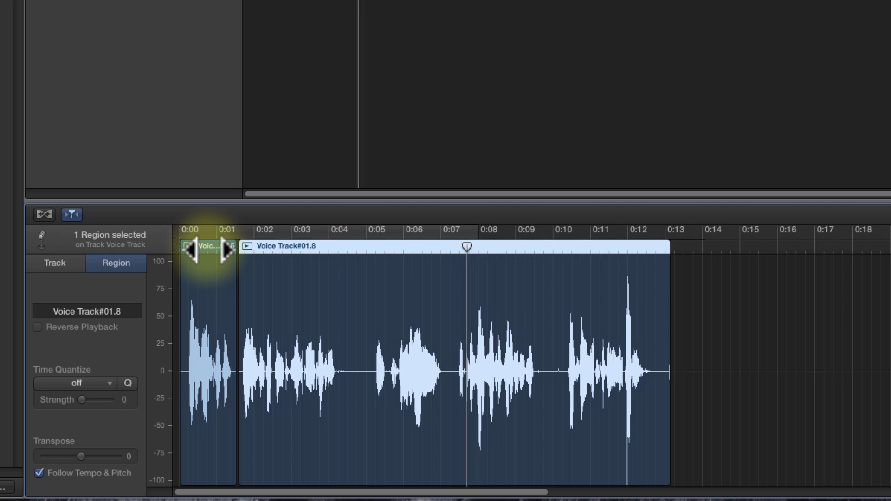
{"action": "left_click", "coordinate": [424, 383]}
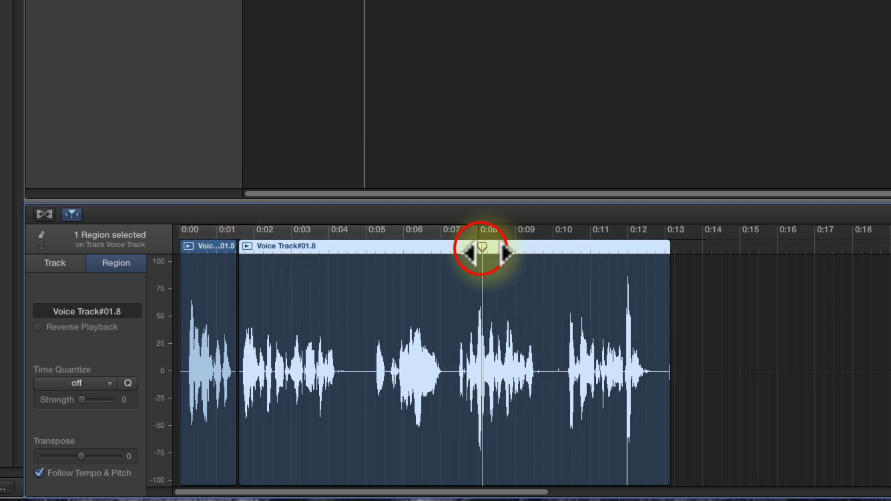
{"action": "left_click", "coordinate": [480, 248]}
{"action": "left_click_drag", "start_coordinate": [480, 248], "coordinate": [338, 261]}
Delete the 0:04–0:07 pause and slide Voice Track#01.12 left against Voice Track#01.9.
{"action": "left_click", "coordinate": [345, 393]}
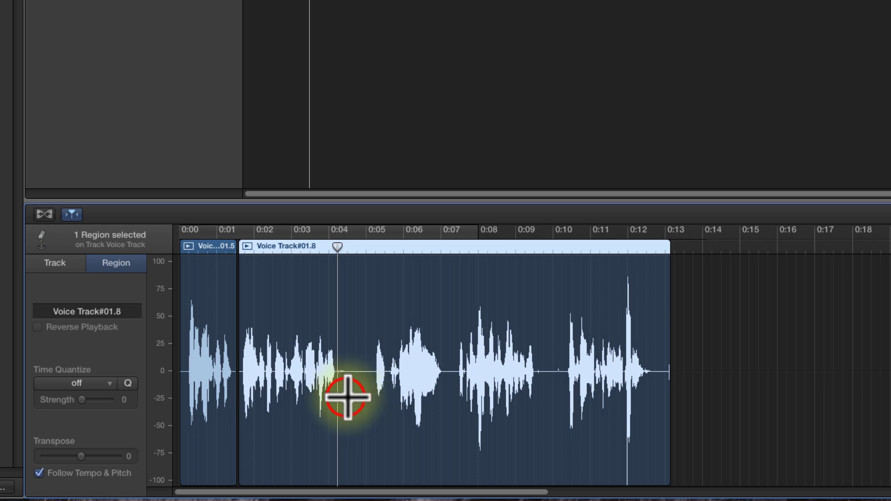
{"action": "left_click", "coordinate": [346, 398]}
{"action": "left_click_drag", "start_coordinate": [354, 398], "coordinate": [456, 409]}
{"action": "key", "text": "Delete"}
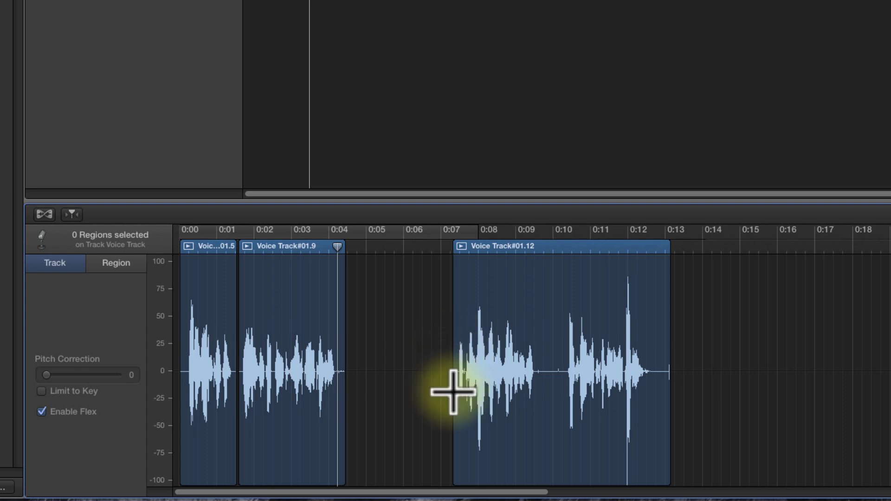
{"action": "left_click", "coordinate": [488, 254]}
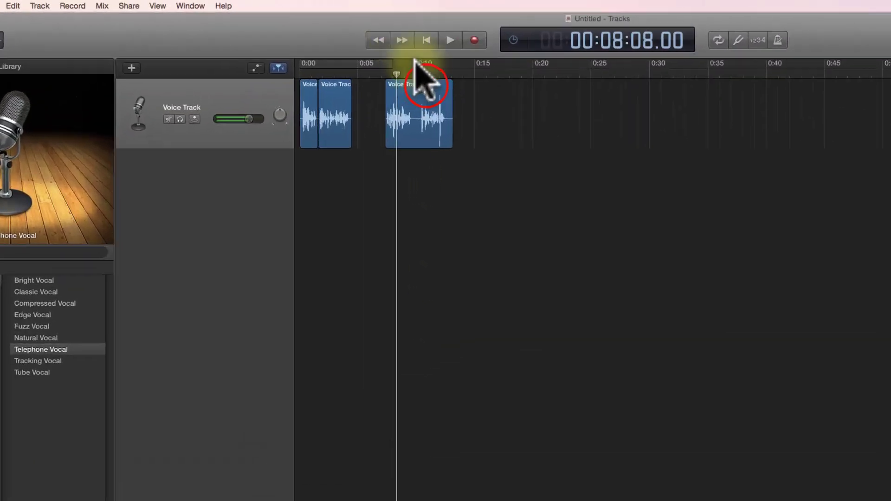
{"action": "left_click_drag", "start_coordinate": [420, 81], "coordinate": [394, 81]}
{"action": "left_click_drag", "start_coordinate": [442, 103], "coordinate": [439, 103]}
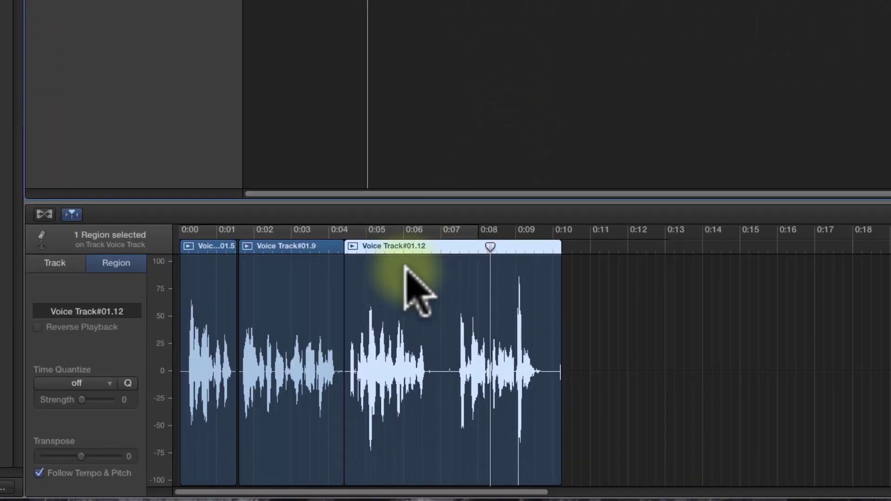
Move Voice Track#01.12 out to about 0:07 and play from 0:03 to hear the join.
{"action": "left_click", "coordinate": [448, 251]}
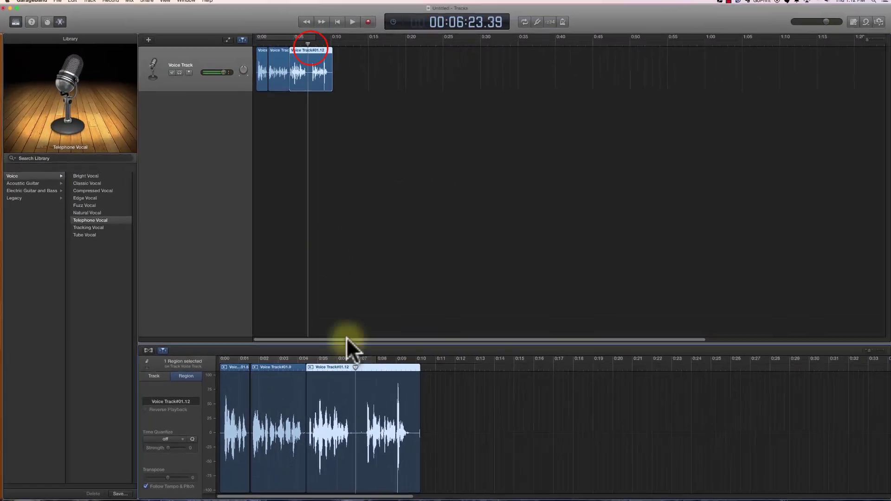
{"action": "left_click", "coordinate": [318, 54]}
{"action": "left_click_drag", "start_coordinate": [319, 55], "coordinate": [338, 54]}
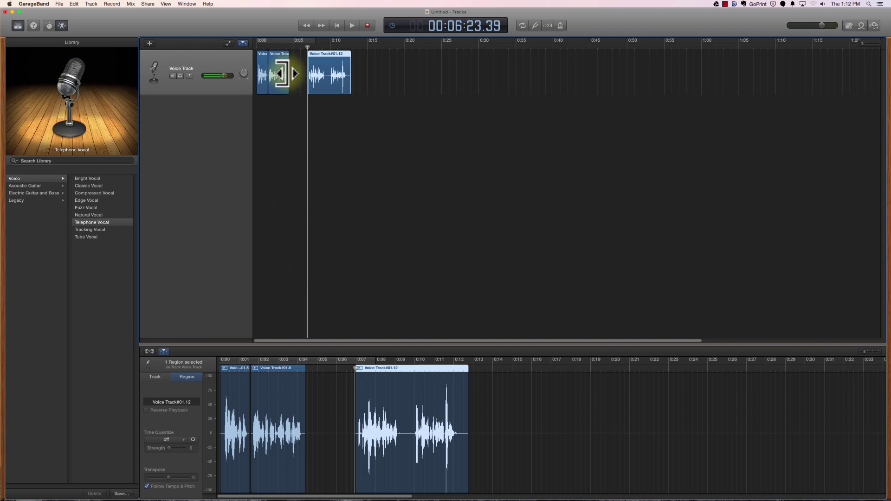
{"action": "left_click", "coordinate": [307, 54]}
{"action": "left_click_drag", "start_coordinate": [307, 48], "coordinate": [281, 44]}
{"action": "key", "text": "space"}
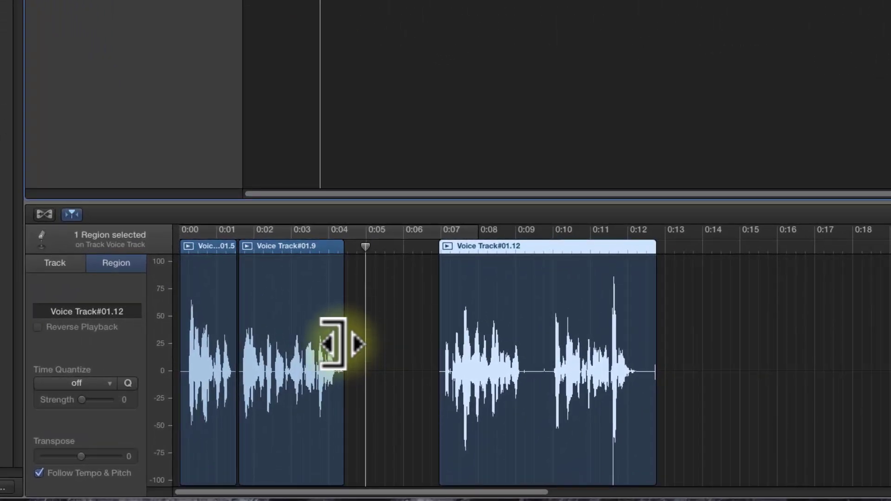
Extend the end of Voice Track#01.9 slightly and butt Voice Track#01.12 back against it.
{"action": "mouse_move", "coordinate": [342, 344]}
{"action": "left_mouse_down"}
{"action": "mouse_move", "coordinate": [407, 344]}
{"action": "mouse_move", "coordinate": [344, 346]}
{"action": "left_mouse_up"}
{"action": "left_click", "coordinate": [345, 345]}
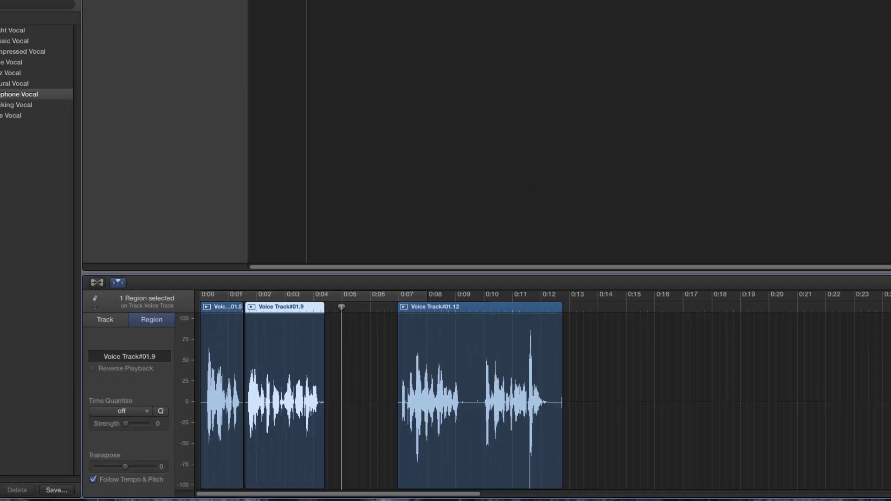
{"action": "left_click_drag", "start_coordinate": [323, 49], "coordinate": [304, 51]}
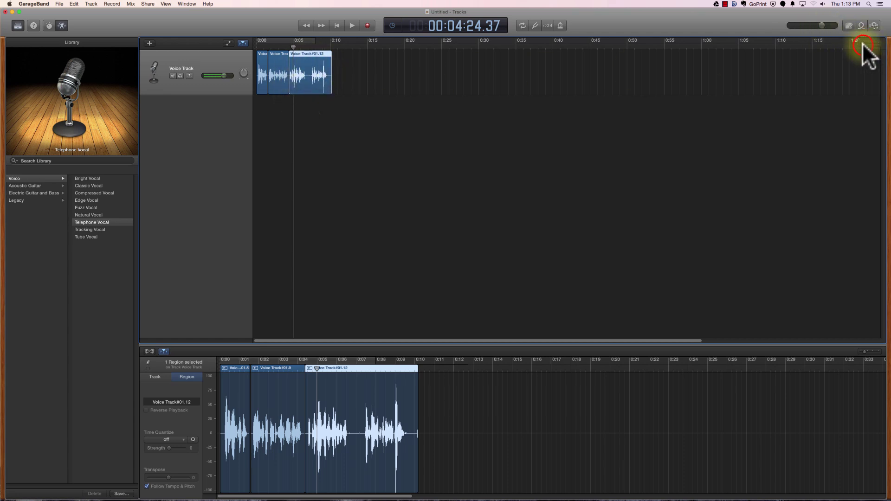
{"action": "scroll", "coordinate": [862, 43], "scroll_direction": "up", "scroll_amount": 5}
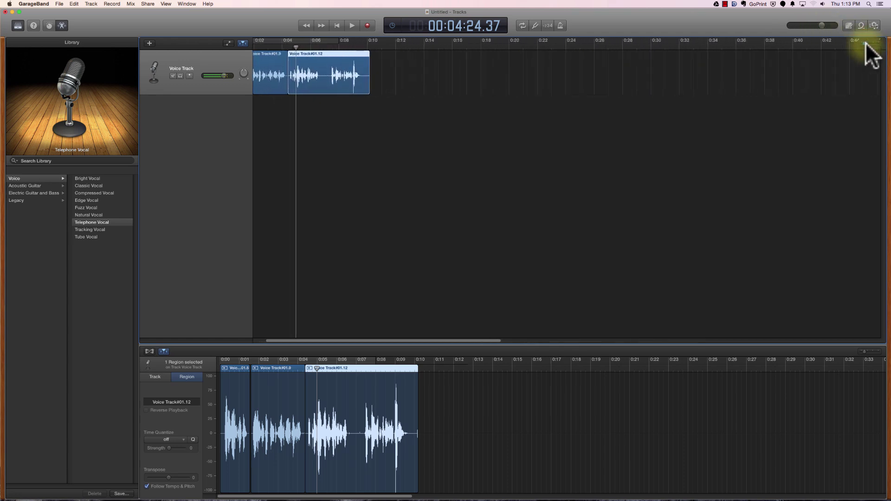
{"action": "scroll", "coordinate": [865, 43], "scroll_direction": "up", "scroll_amount": 3}
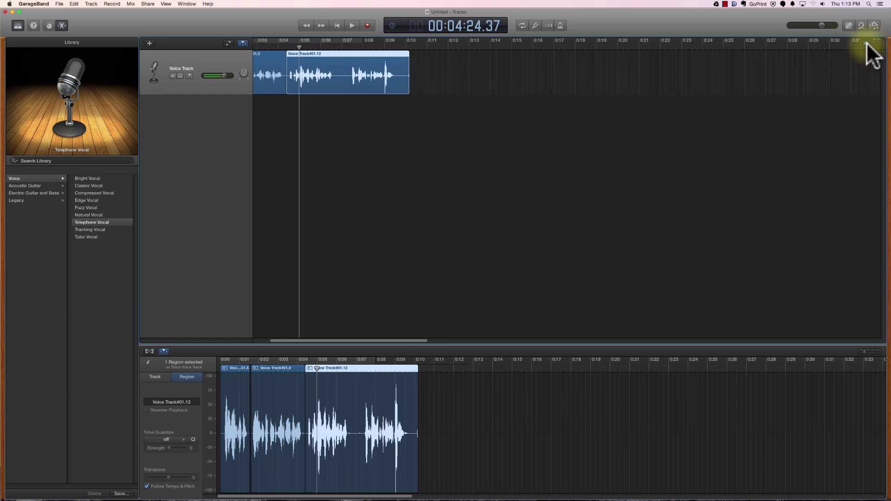
{"action": "scroll", "coordinate": [866, 42], "scroll_direction": "down", "scroll_amount": 1}
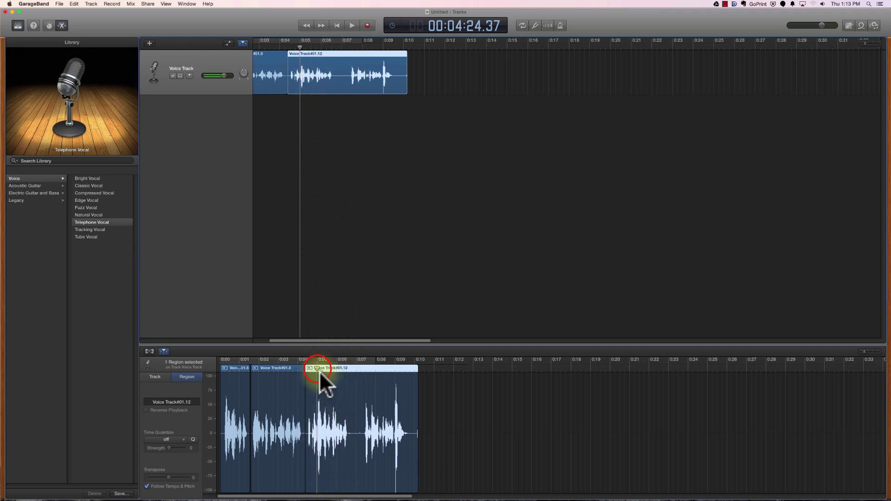
{"action": "left_click_drag", "start_coordinate": [317, 369], "coordinate": [280, 371]}
{"action": "key", "text": "space"}
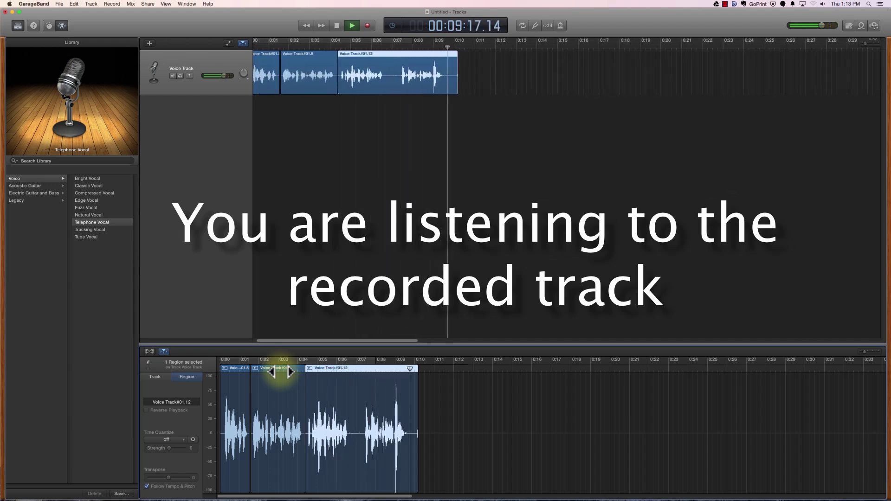
{"action": "key", "text": "space"}
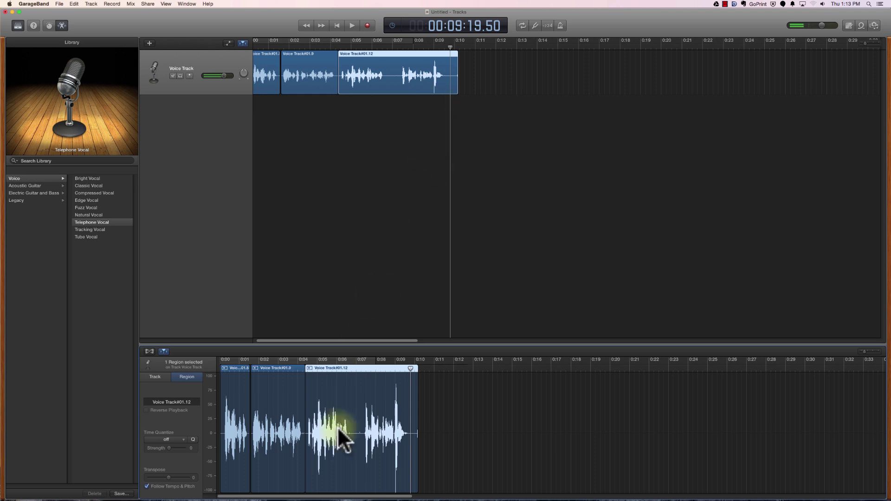
Delete the short pause near 0:07 and slide Voice Track#01.16 left to close the gap.
{"action": "left_click", "coordinate": [361, 452]}
{"action": "left_click_drag", "start_coordinate": [363, 454], "coordinate": [350, 456]}
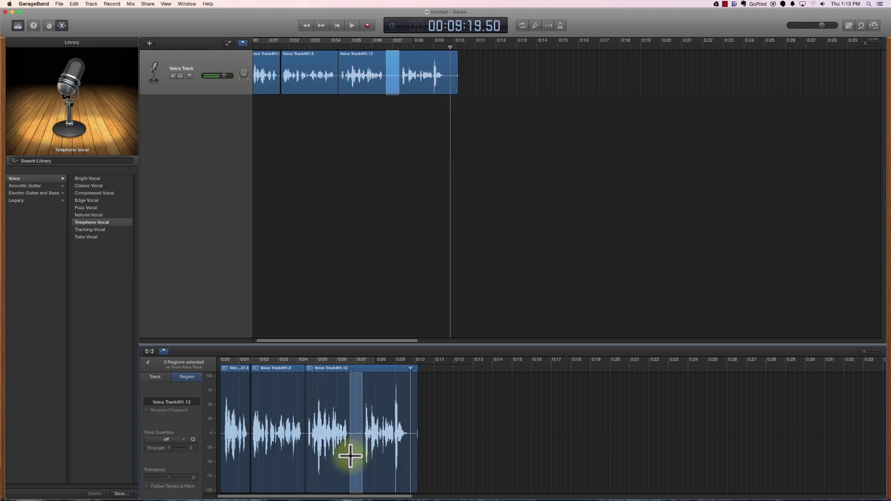
{"action": "key", "text": "Delete"}
{"action": "left_click", "coordinate": [424, 54]}
{"action": "left_click_drag", "start_coordinate": [424, 55], "coordinate": [411, 54]}
Select all four voice clips and move them together along the track.
{"action": "left_click", "coordinate": [417, 146]}
{"action": "left_click", "coordinate": [408, 96]}
{"action": "left_click_drag", "start_coordinate": [425, 113], "coordinate": [241, 74]}
{"action": "left_click", "coordinate": [415, 53]}
{"action": "mouse_move", "coordinate": [417, 55]}
{"action": "left_mouse_down"}
{"action": "mouse_move", "coordinate": [563, 50]}
{"action": "mouse_move", "coordinate": [371, 60]}
{"action": "mouse_move", "coordinate": [505, 56]}
{"action": "mouse_move", "coordinate": [417, 53]}
{"action": "left_mouse_up"}
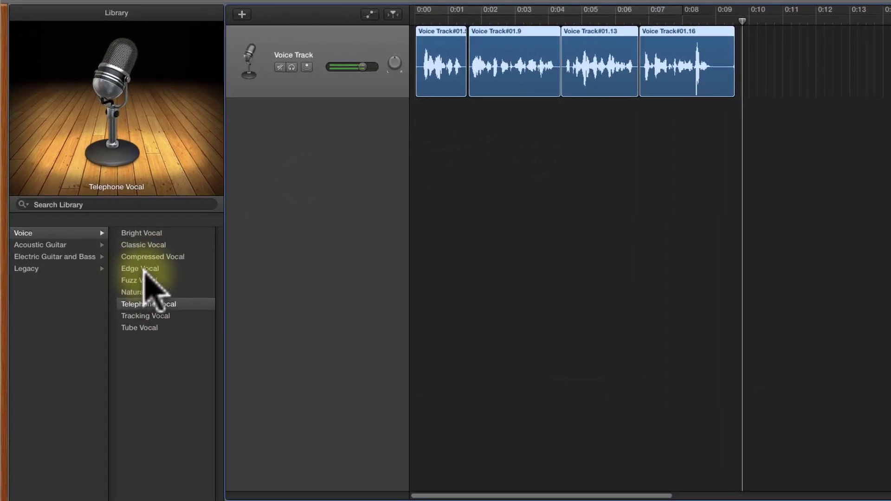
Try the Legacy Electric Guitar and Bass > Crunch Guitar > Chord Burner patch on the voice track.
{"action": "left_click", "coordinate": [36, 197]}
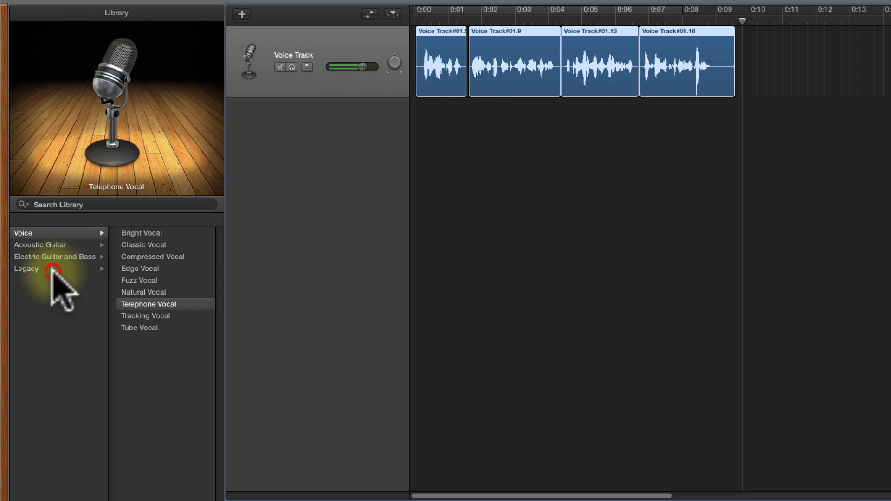
{"action": "left_click", "coordinate": [61, 256]}
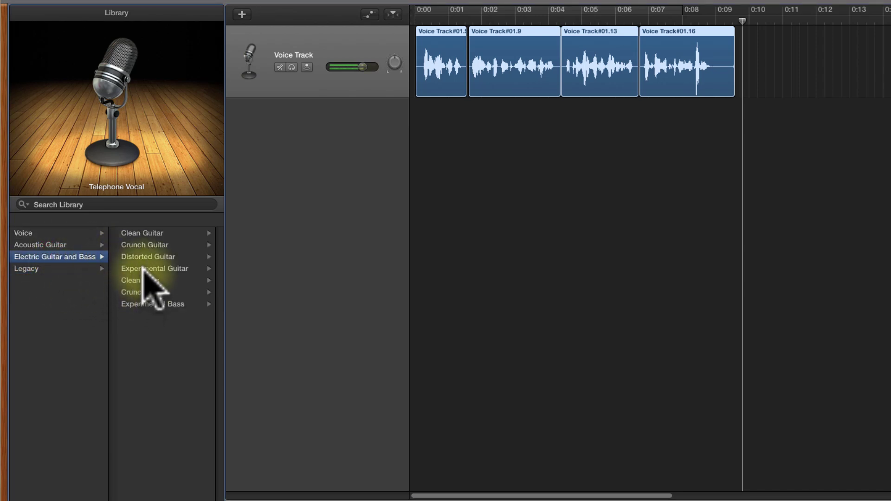
{"action": "left_click", "coordinate": [142, 245]}
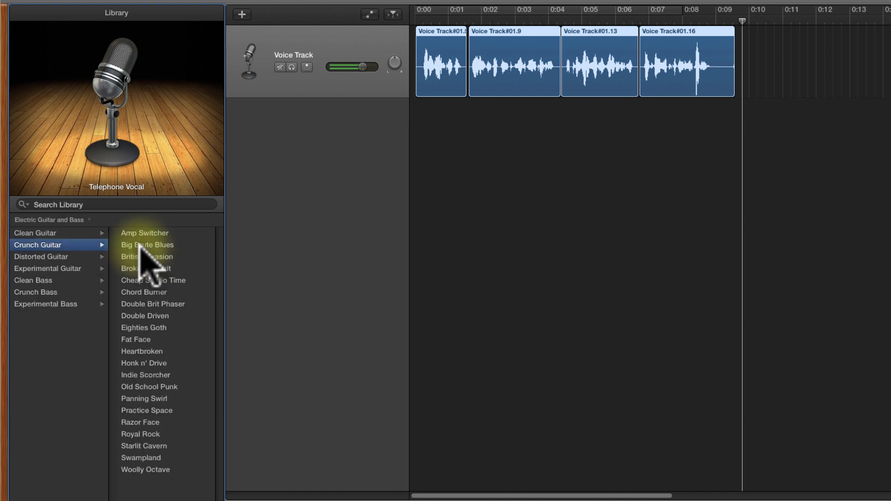
{"action": "left_click", "coordinate": [147, 292]}
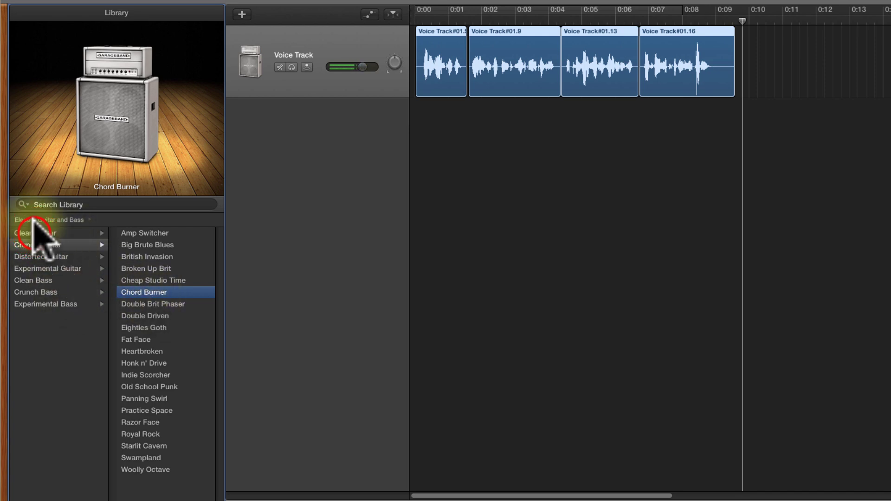
Switch to the Distorted Guitar > Brown Tone Metal patch and replay the take from the start.
{"action": "left_click", "coordinate": [35, 233]}
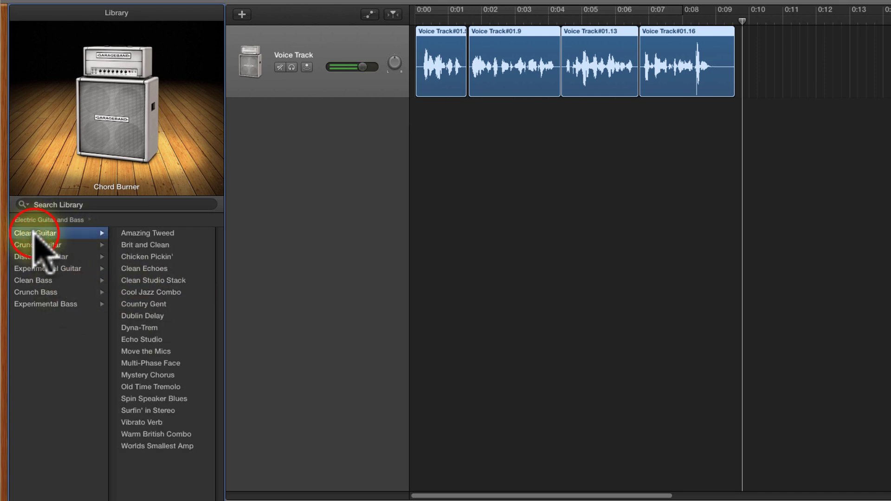
{"action": "left_click", "coordinate": [67, 258]}
{"action": "left_click", "coordinate": [140, 280]}
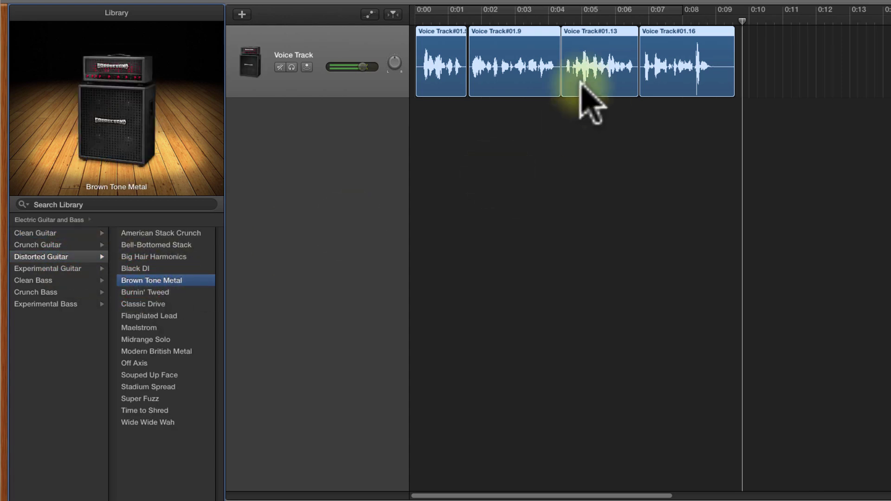
{"action": "left_click", "coordinate": [422, 18]}
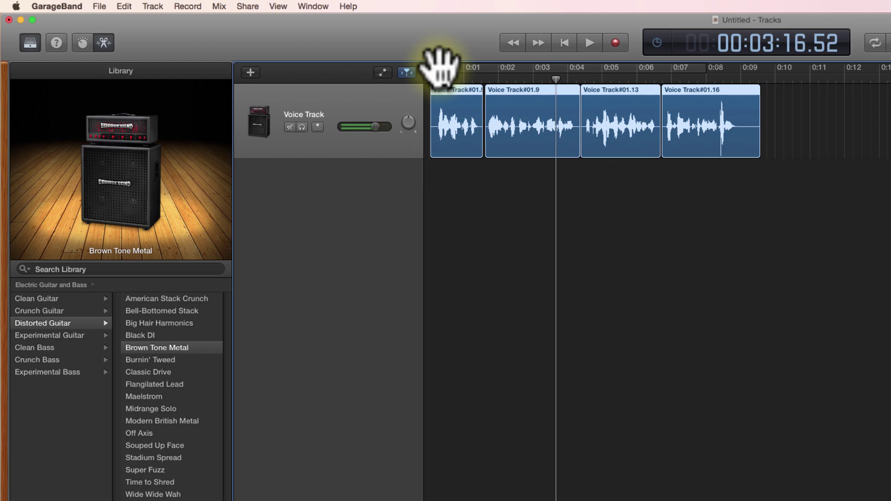
In Smart Controls, retune Drive, wah Range, echo Amount and Studio reverb (to midpoint) during playback.
{"action": "left_click", "coordinate": [82, 42]}
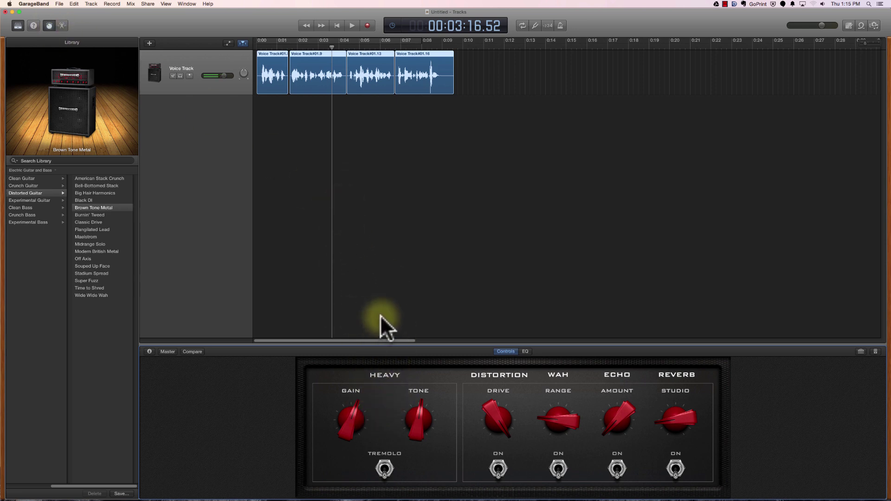
{"action": "key", "text": "space"}
{"action": "left_click_drag", "start_coordinate": [497, 422], "coordinate": [515, 449]}
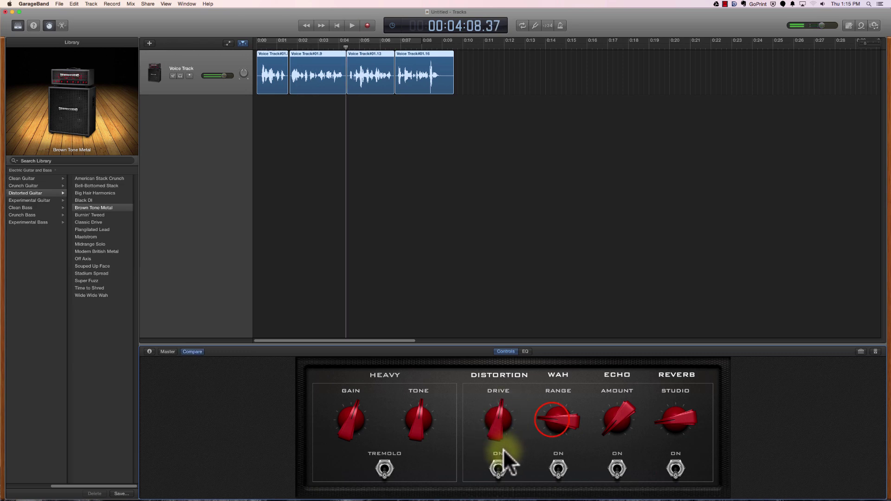
{"action": "left_click", "coordinate": [561, 417]}
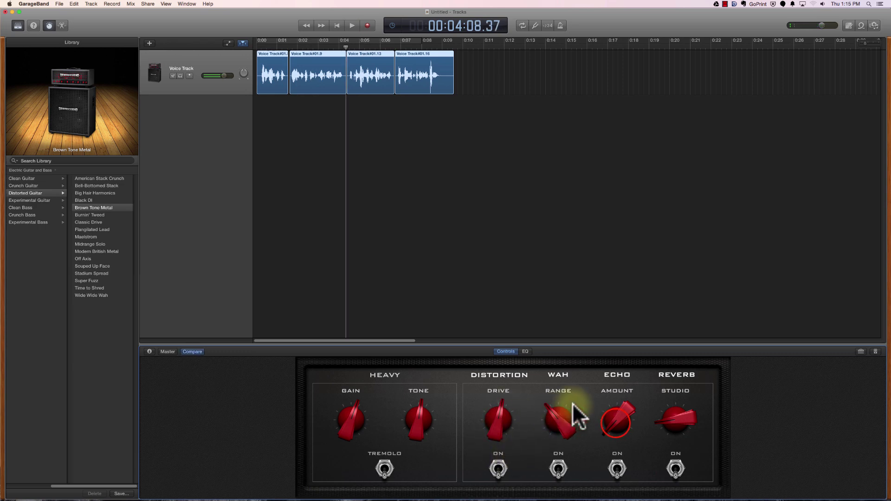
{"action": "left_click_drag", "start_coordinate": [615, 417], "coordinate": [639, 381]}
{"action": "left_click", "coordinate": [660, 406]}
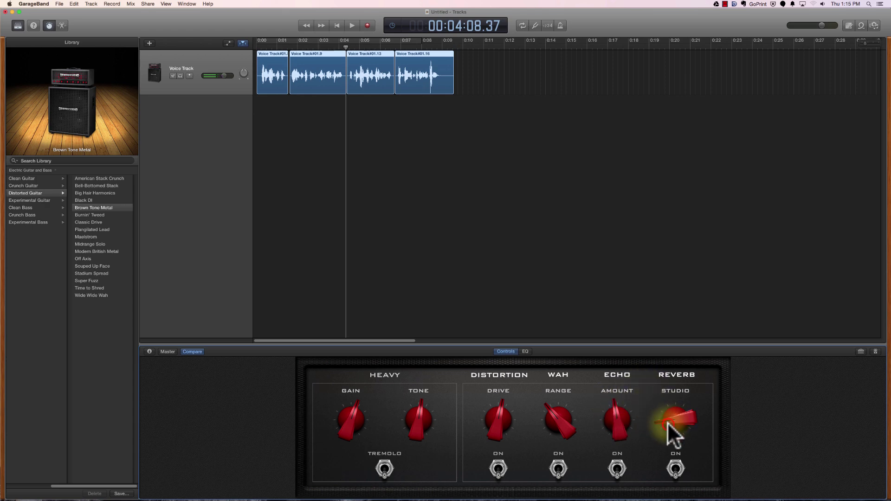
{"action": "left_click_drag", "start_coordinate": [668, 432], "coordinate": [680, 390]}
{"action": "key", "text": "space"}
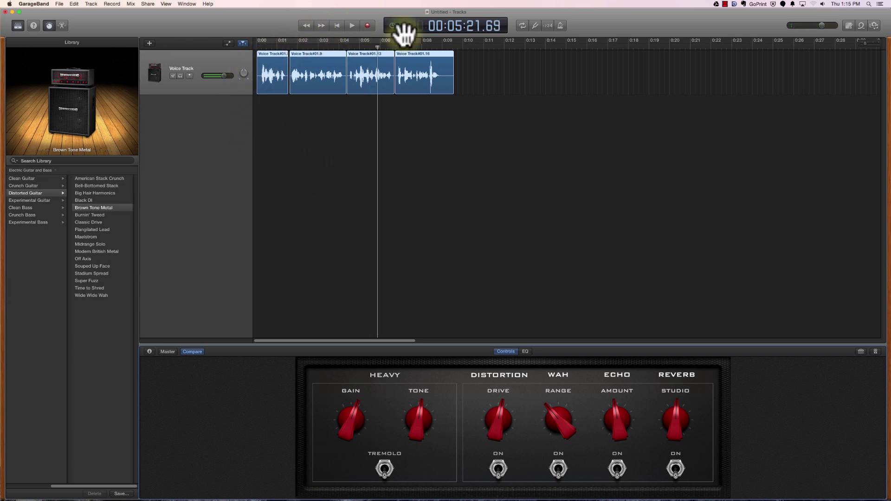
Turn on Cycle with the loop ending at about 0:04, then play it through once.
{"action": "left_click", "coordinate": [520, 25]}
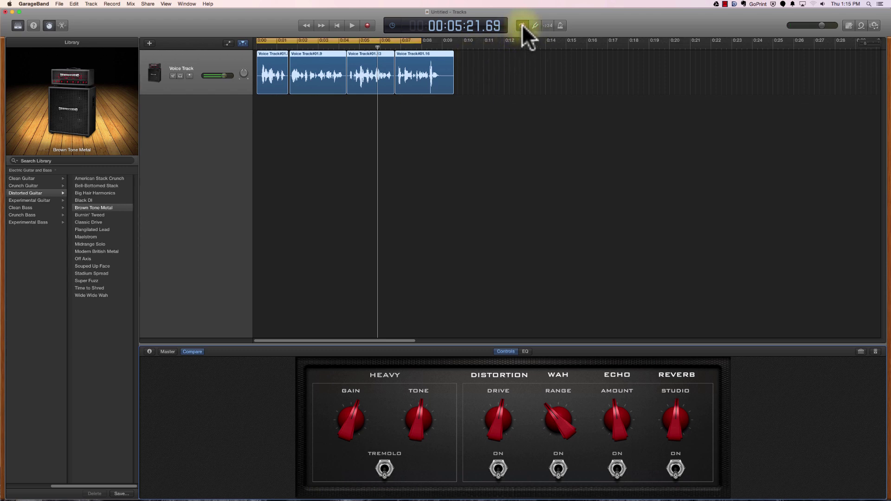
{"action": "left_click_drag", "start_coordinate": [420, 40], "coordinate": [338, 41]}
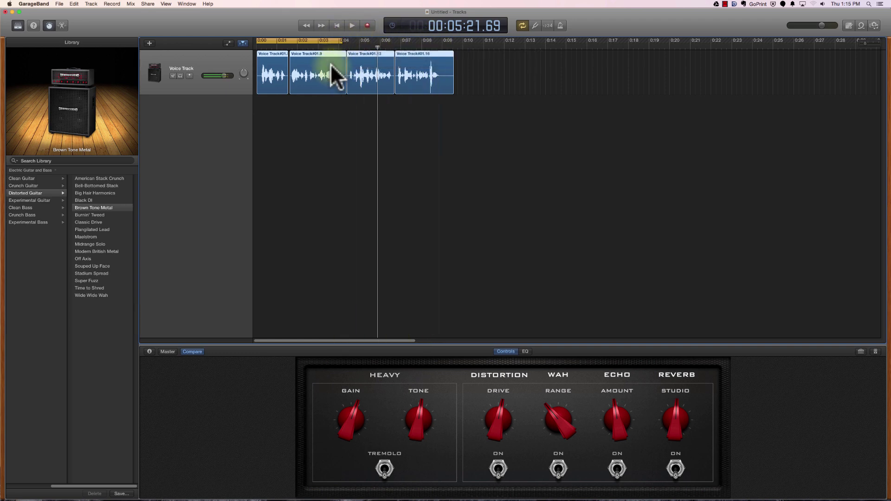
{"action": "key", "text": "space"}
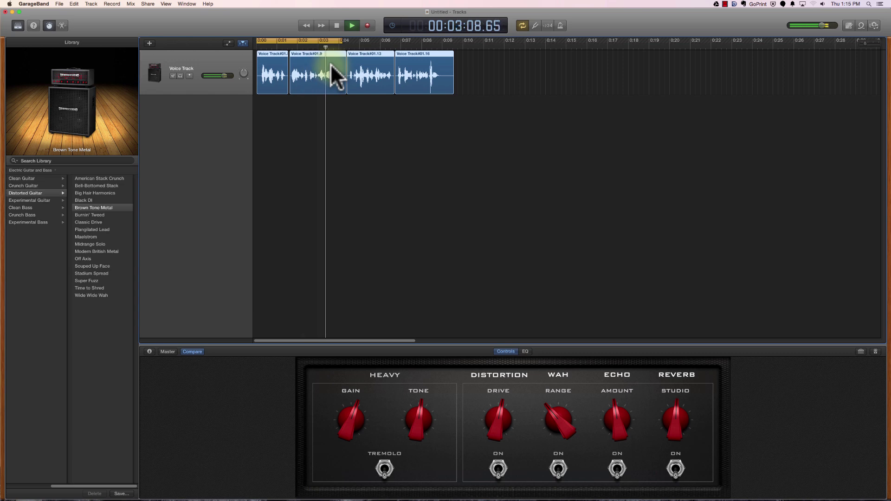
{"action": "key", "text": "space"}
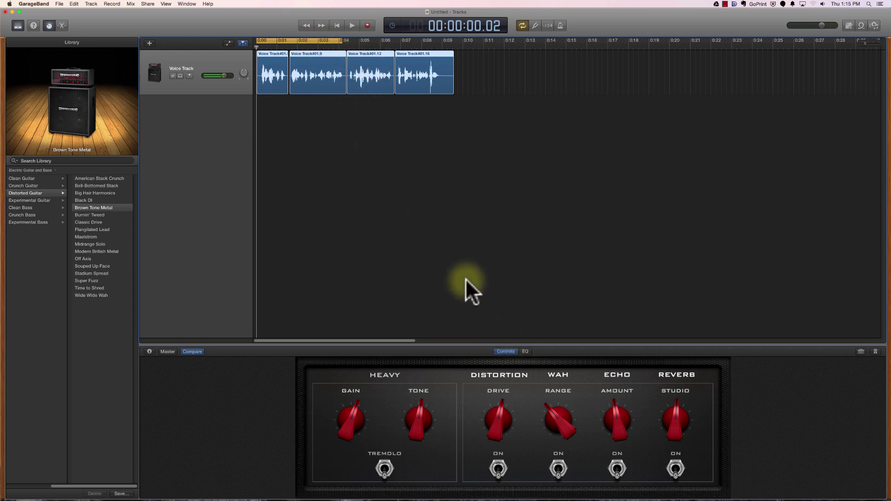
Turn the Drive down and rework the wah Range and Tone while the loop plays.
{"action": "left_click", "coordinate": [352, 26]}
{"action": "left_click", "coordinate": [504, 412]}
{"action": "left_click_drag", "start_coordinate": [509, 422], "coordinate": [477, 433]}
{"action": "left_click_drag", "start_coordinate": [564, 413], "coordinate": [581, 416]}
{"action": "left_click_drag", "start_coordinate": [420, 413], "coordinate": [399, 447]}
{"action": "key", "text": "space"}
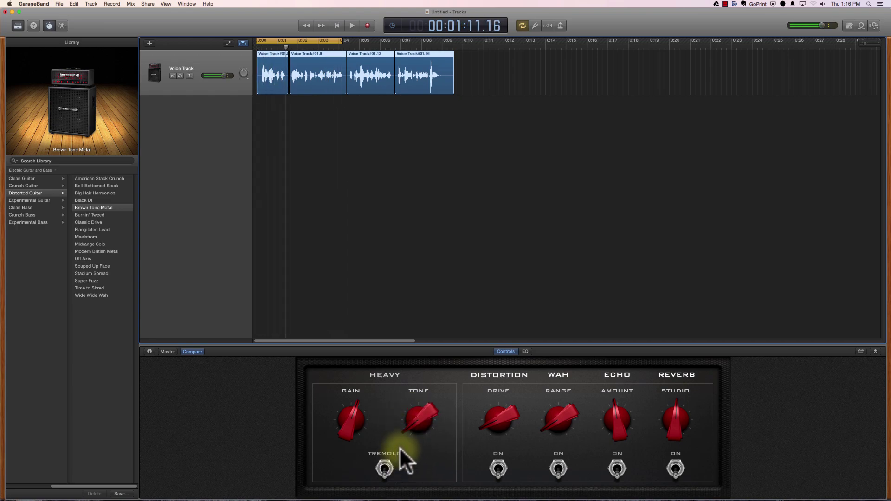
Switch the Reverb on, lower the Studio reverb, and scroll the Library back to the Voice presets.
{"action": "key", "text": "space"}
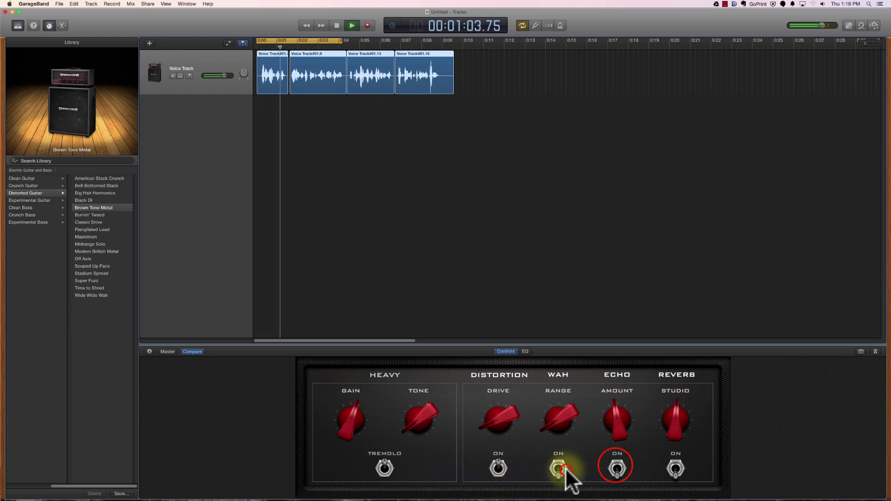
{"action": "left_click", "coordinate": [676, 469]}
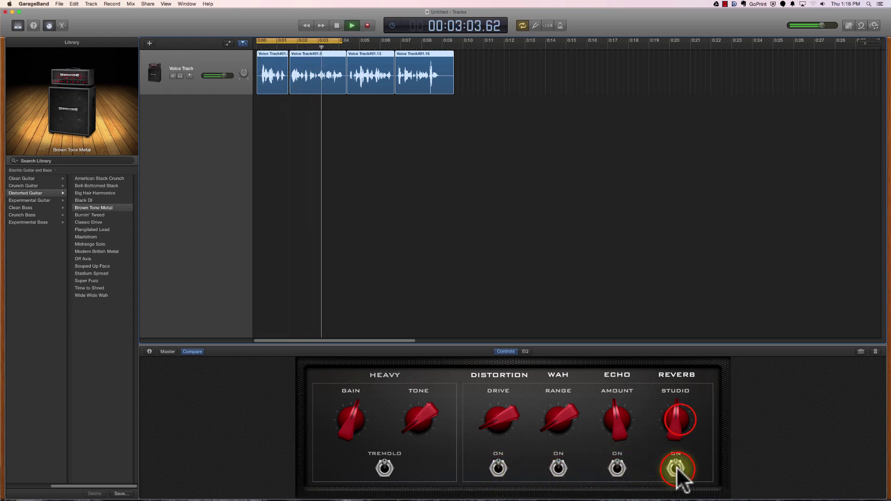
{"action": "left_click_drag", "start_coordinate": [681, 403], "coordinate": [544, 389]}
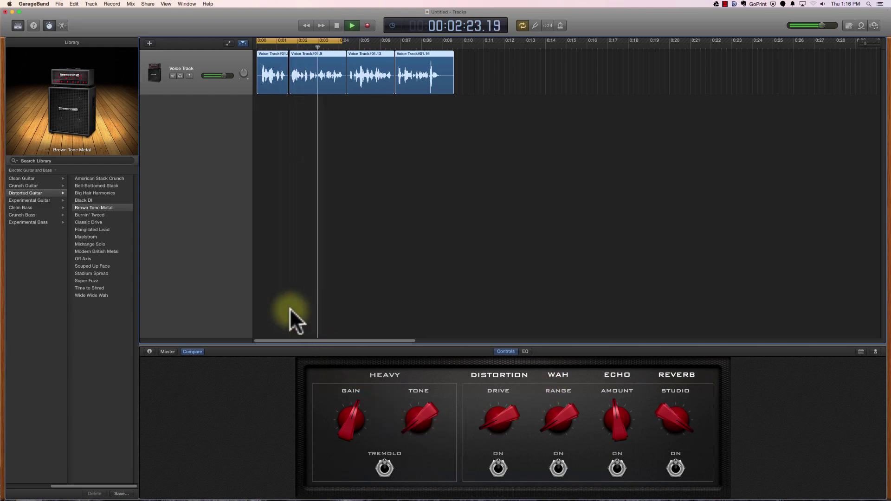
{"action": "key", "text": "space"}
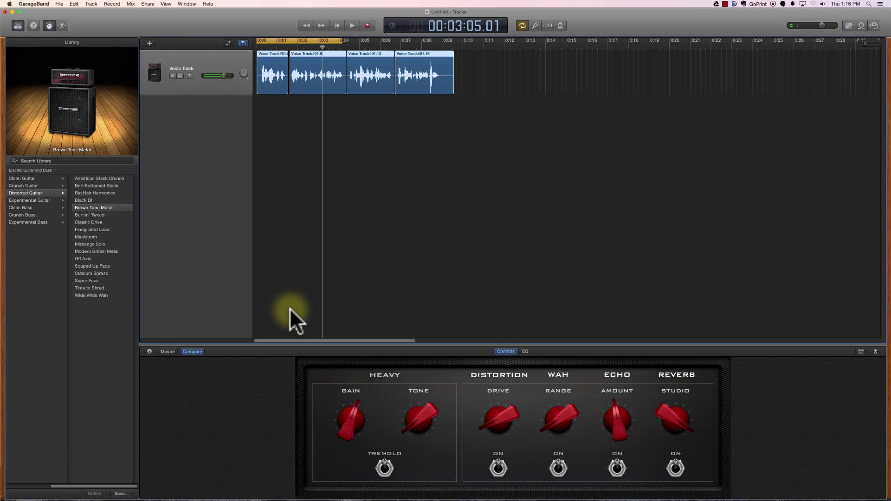
{"action": "left_click", "coordinate": [63, 485]}
{"action": "mouse_move", "coordinate": [63, 486]}
{"action": "left_mouse_down"}
{"action": "mouse_move", "coordinate": [26, 473]}
{"action": "mouse_move", "coordinate": [66, 485]}
{"action": "left_mouse_up"}
Load the Voice > Edge Vocal preset, choosing Continue to discard the amp changes.
{"action": "left_click", "coordinate": [23, 178]}
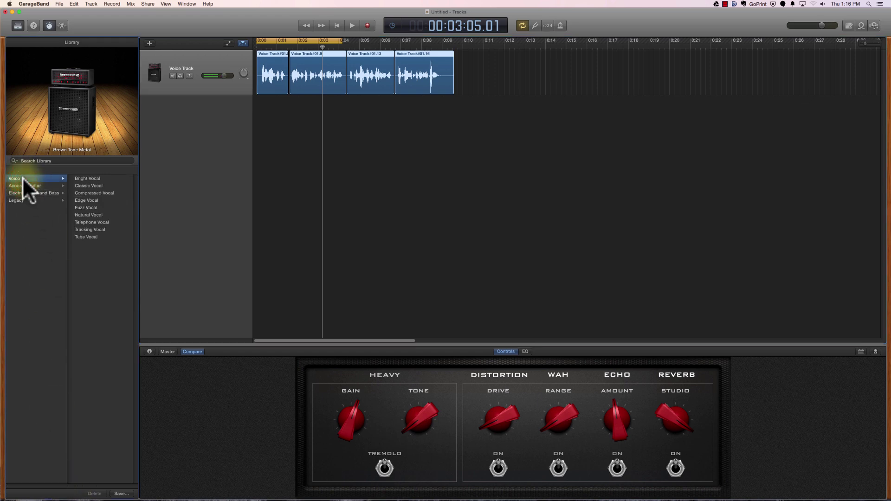
{"action": "left_click", "coordinate": [84, 199]}
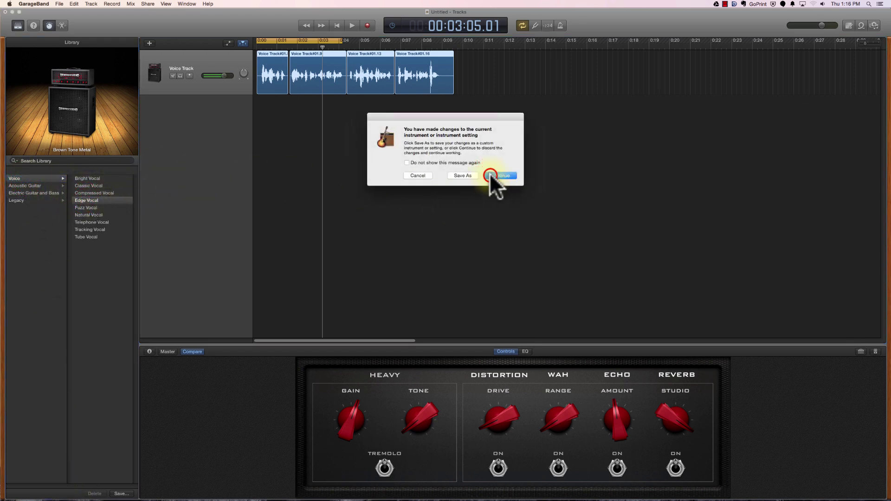
{"action": "left_click", "coordinate": [490, 176]}
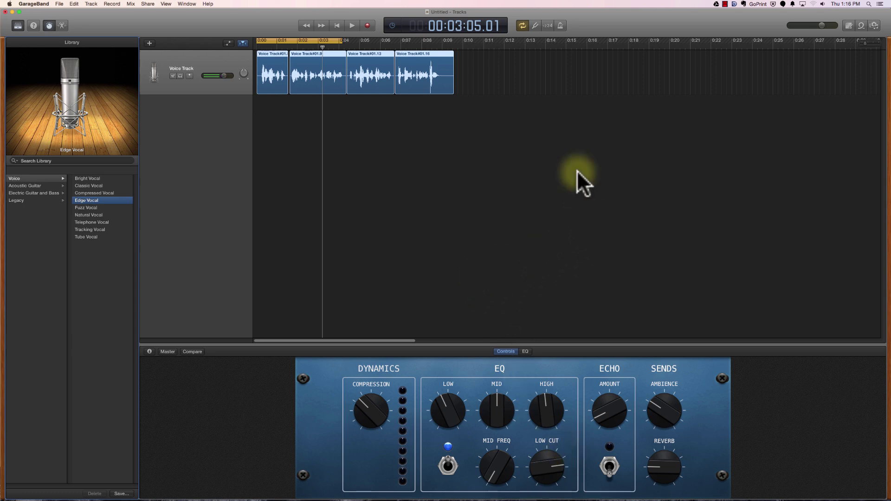
Move the playhead back to 0:00 to hear the Edge Vocal take from the beginning.
{"action": "left_click", "coordinate": [325, 46]}
{"action": "left_click_drag", "start_coordinate": [325, 45], "coordinate": [255, 53]}
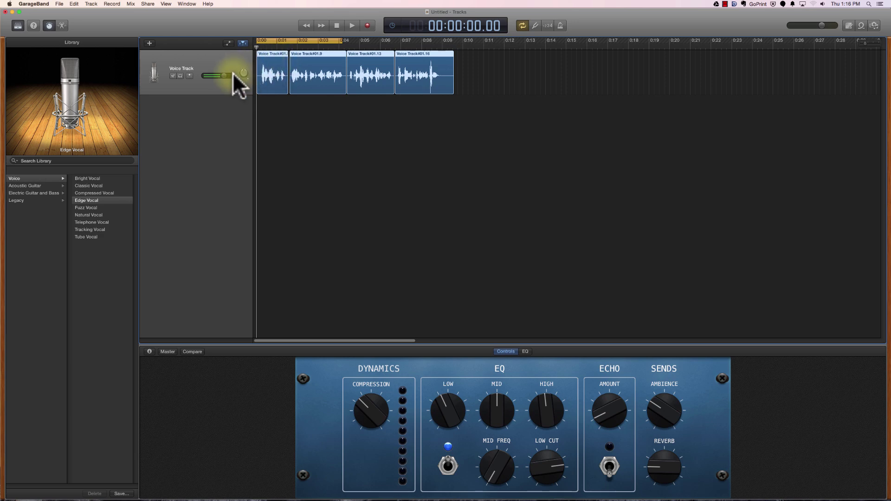